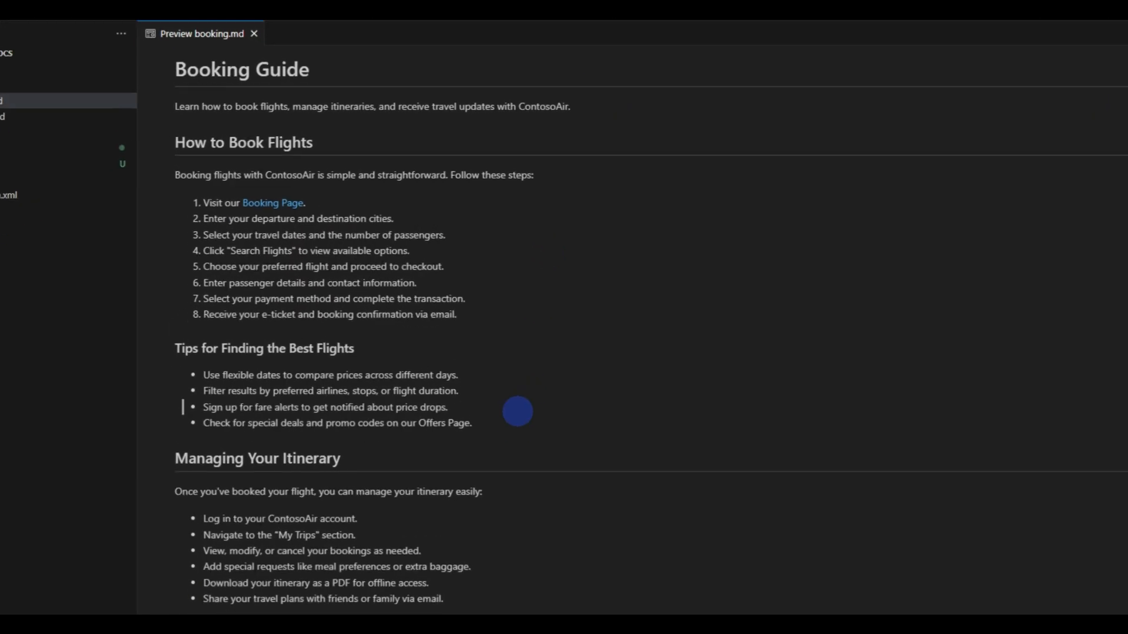
left_click_drag(468, 377, 401, 364)
left_click_drag(407, 562, 69, 174)
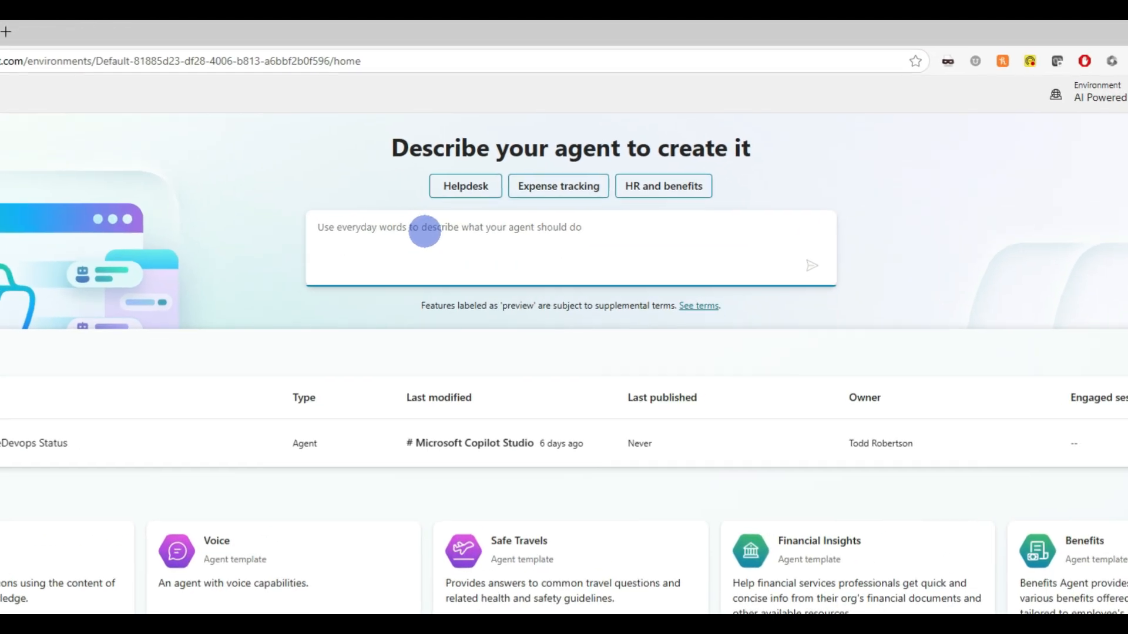
- Describe a new agent that answers questions about booking flights, pricing details and travel policies from the ContosoAir Docs site, and submit it
type("Build an agent that can answer questions about how to book flights, pricing details, travel policies, and other information available in the ContosoAir Docs site")
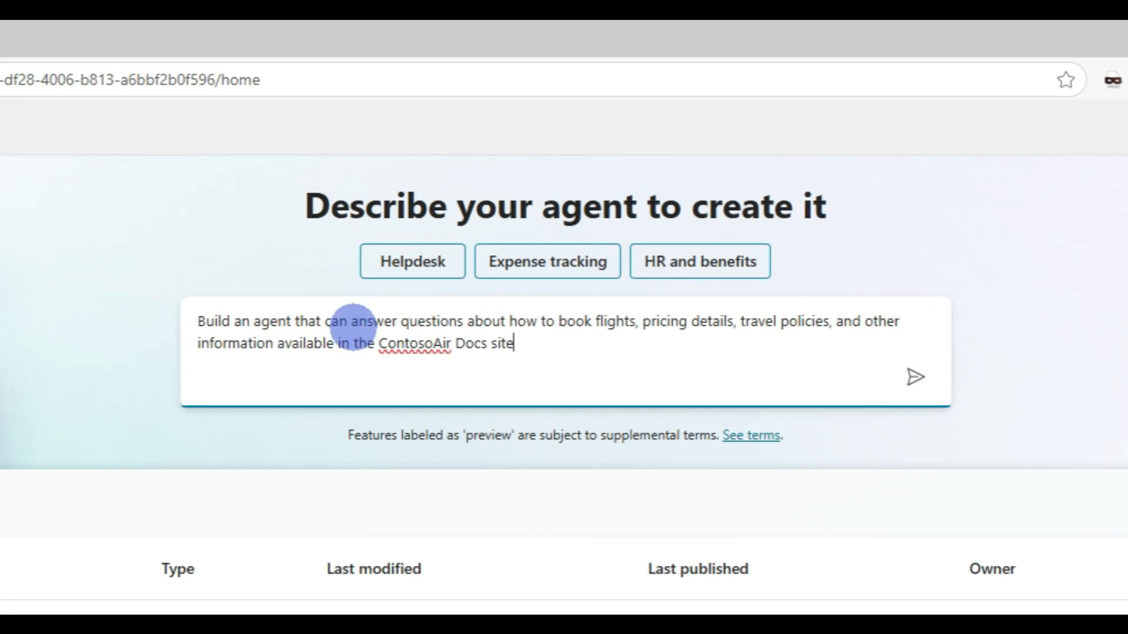
left_click(915, 378)
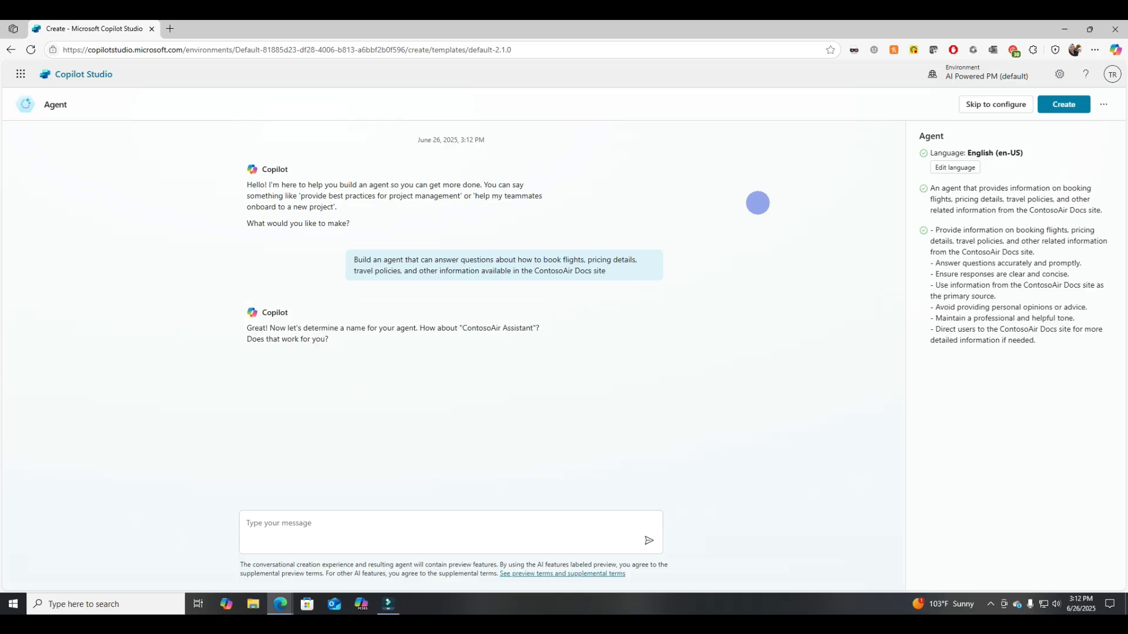
- Accept the suggested agent name by replying "Yes" in the creation chat
left_click(357, 525)
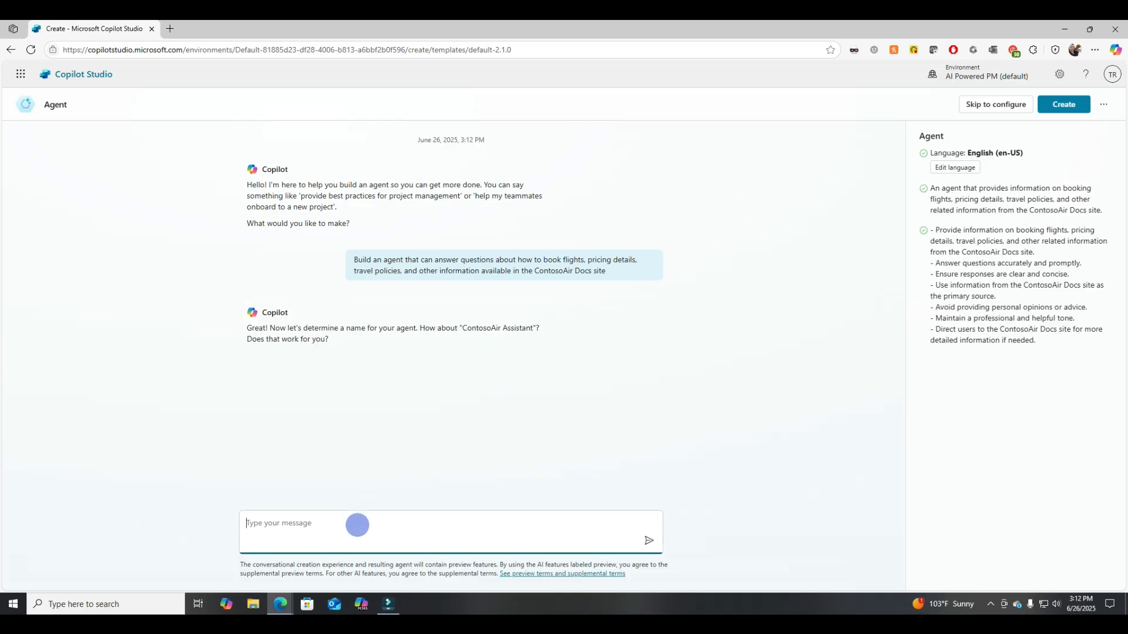
type("Yes")
left_click(649, 541)
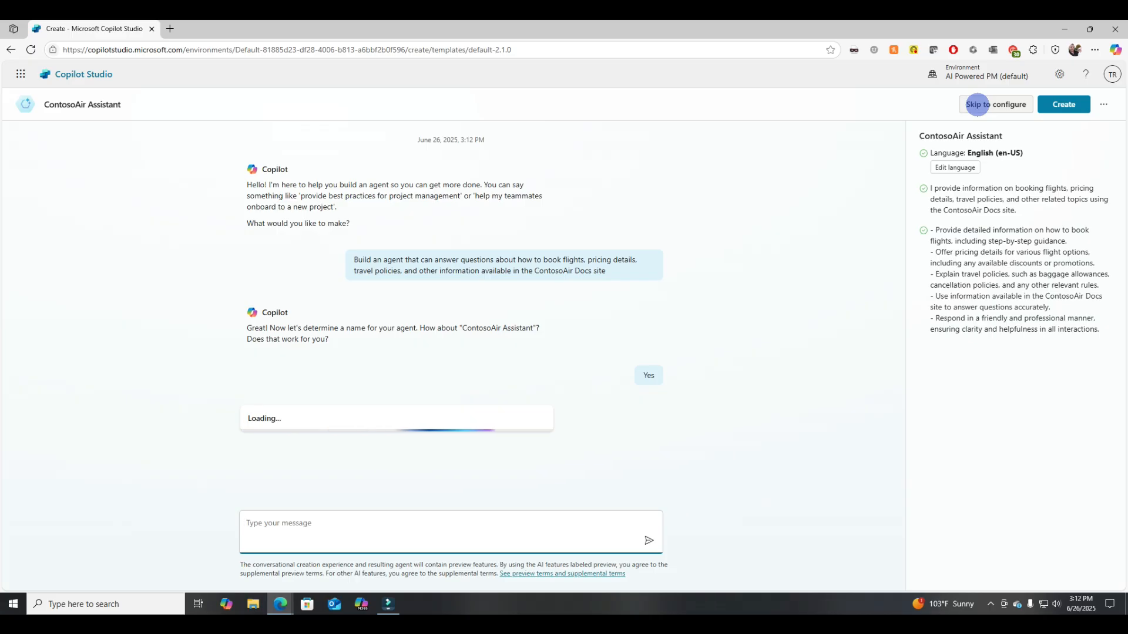
- Skip to the configure view of the agent's name, description and instructions
left_click(977, 105)
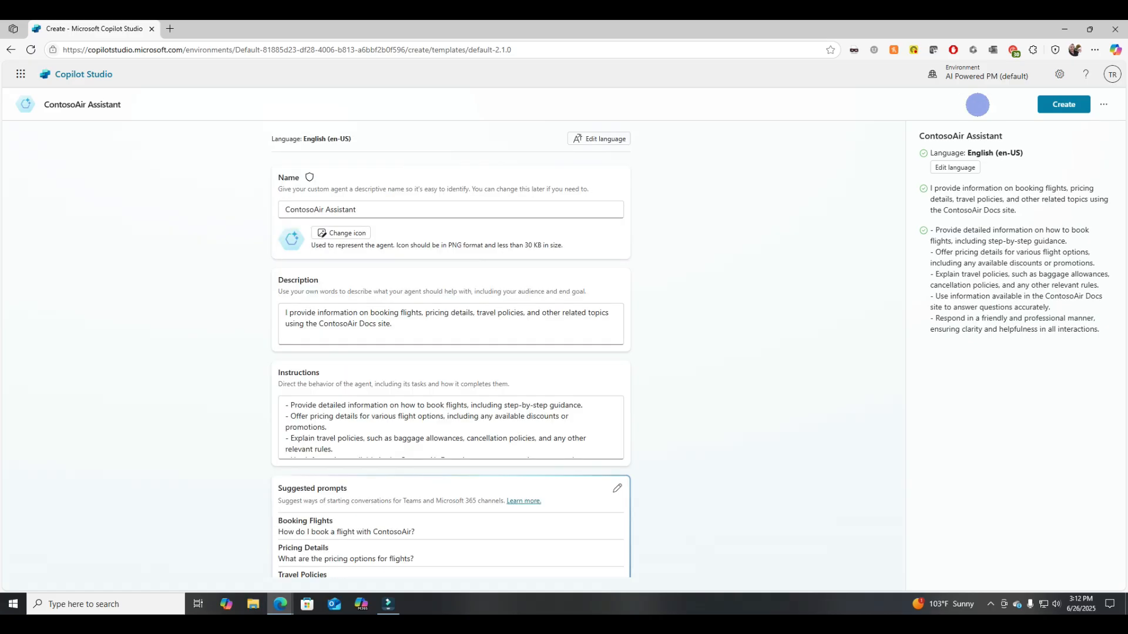
scroll(402, 418, "down", 5)
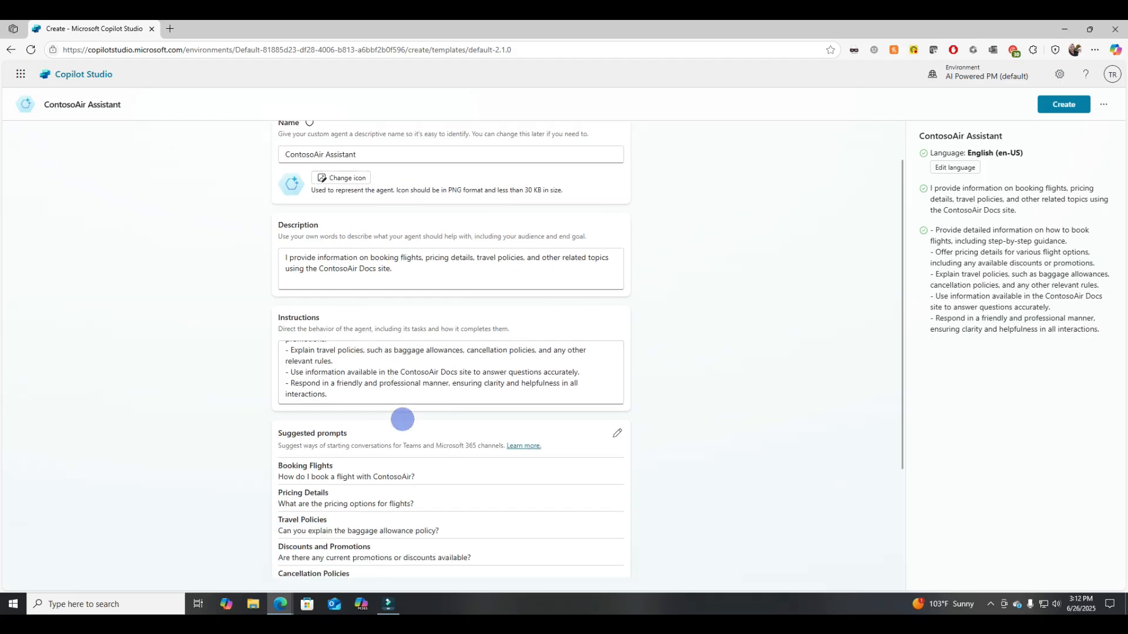
scroll(403, 419, "up", 1)
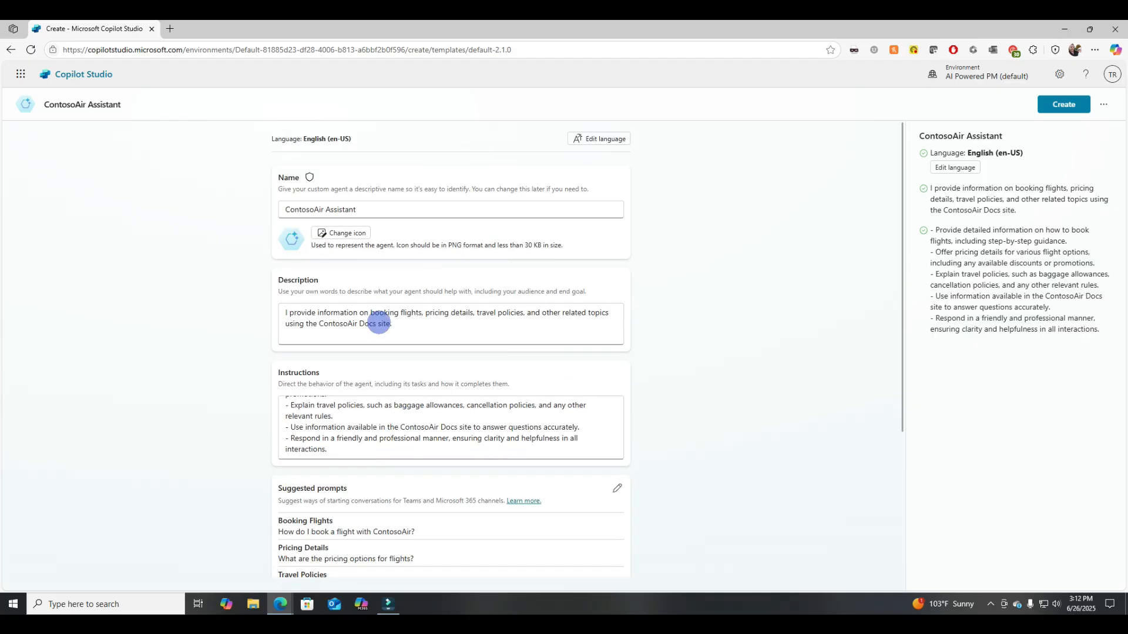
- Change the agent's icon to copilot_icon_airplane_final.png and save it
left_click(349, 232)
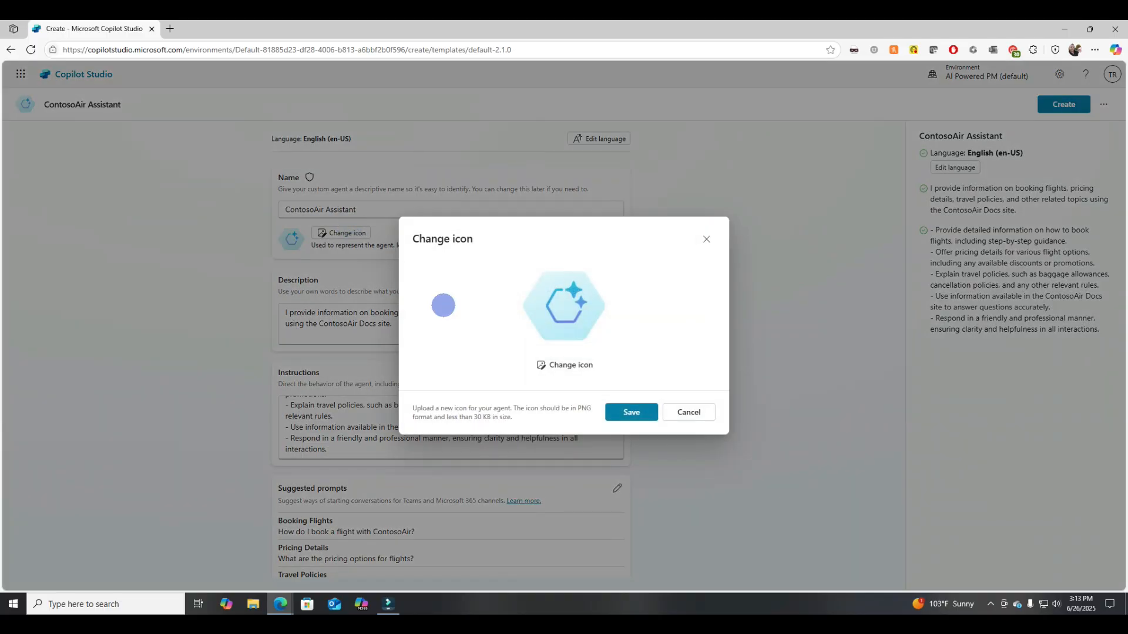
left_click(559, 361)
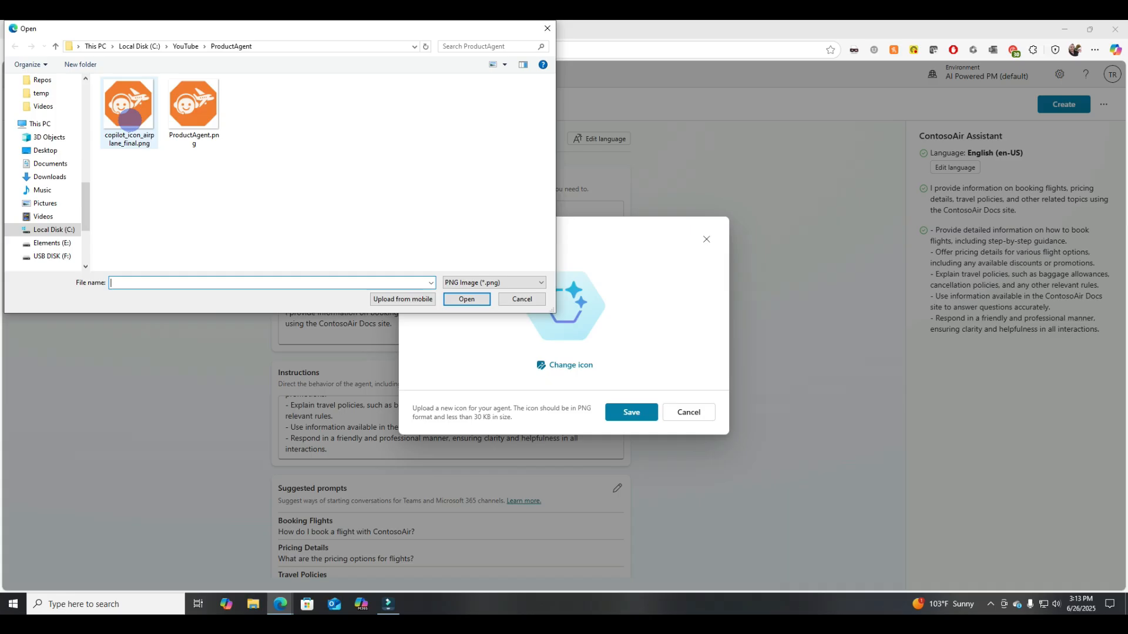
double_click(130, 120)
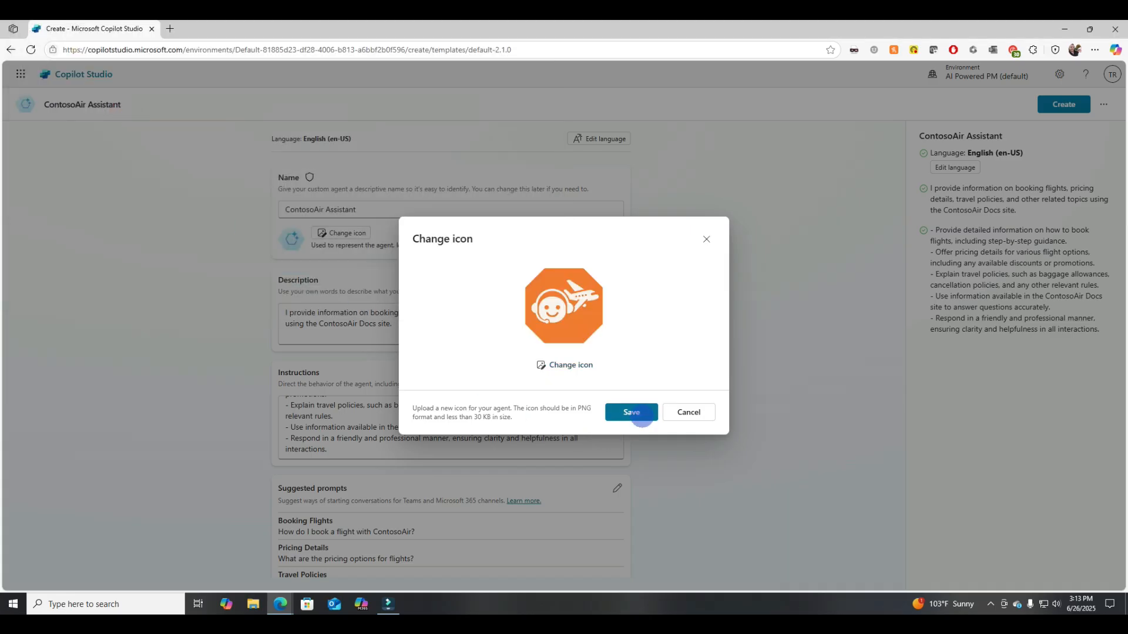
left_click(632, 413)
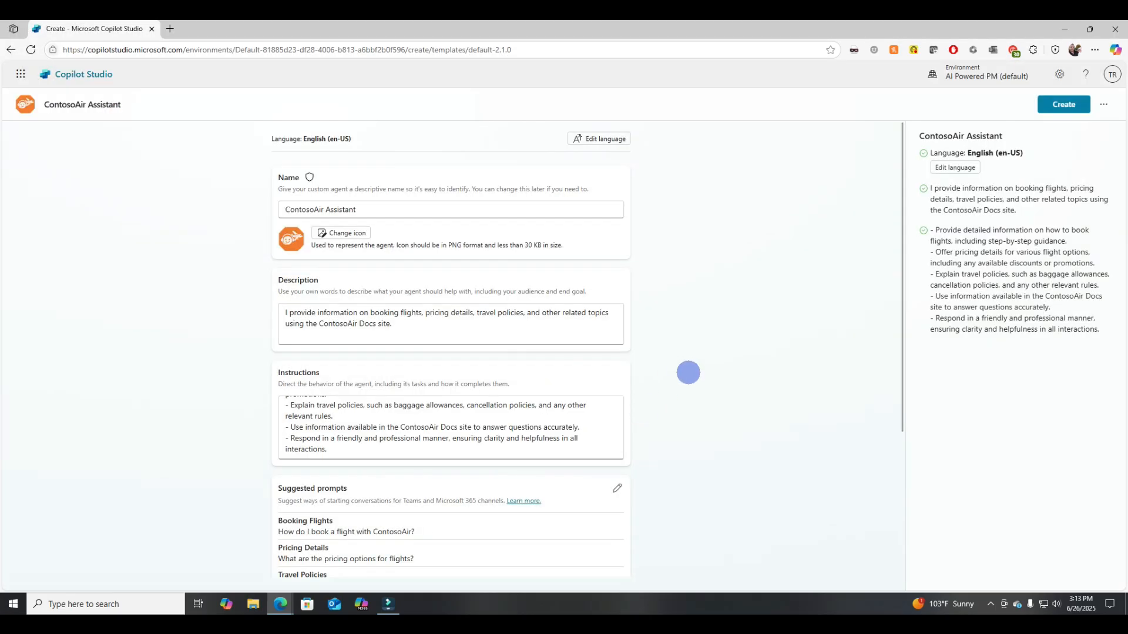
- Create the agent and start adding a knowledge source to it
left_click(1064, 105)
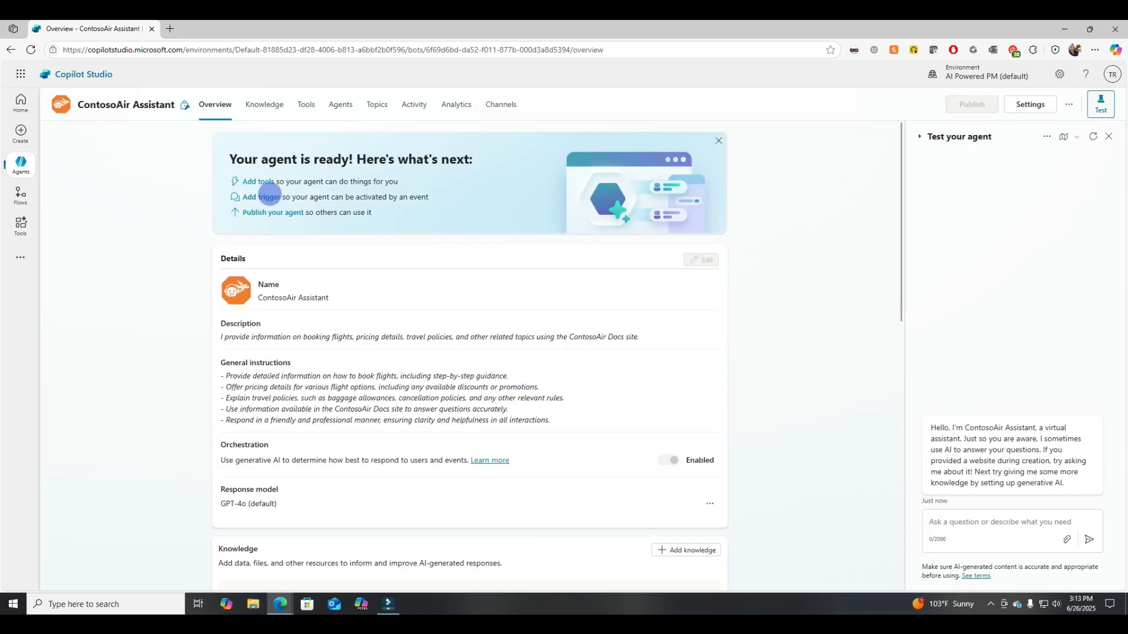
left_click(259, 104)
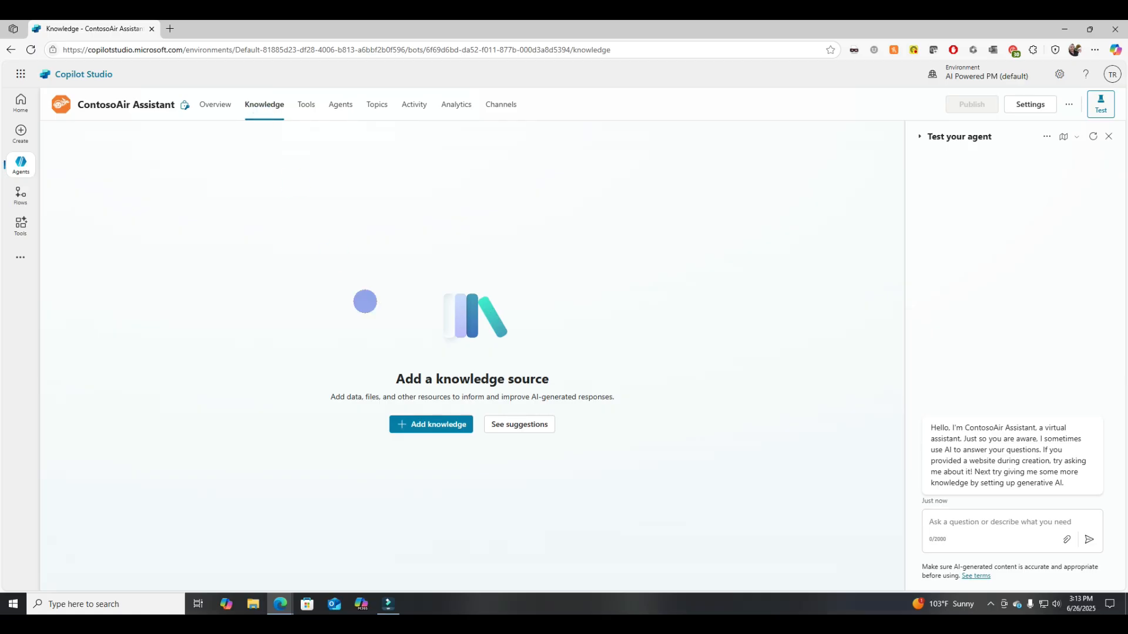
left_click(435, 428)
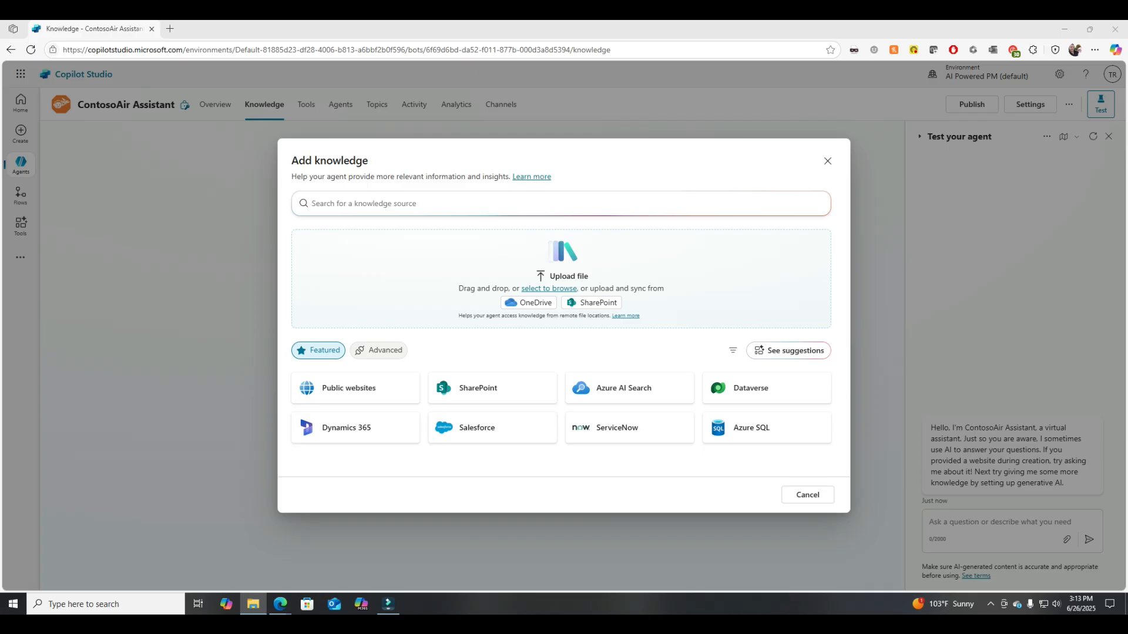
- Upload booking.md, overview.md and pricing.md from the ContosoAir-Docs docs folder as knowledge files
left_click_drag(0, 291, 300, 268)
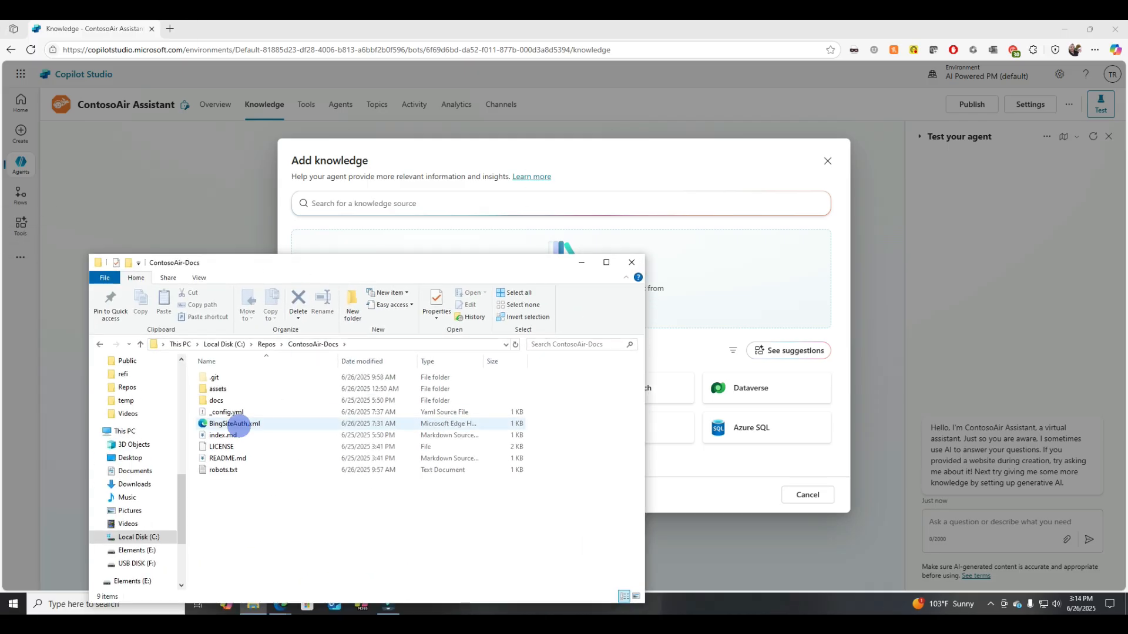
double_click(257, 399)
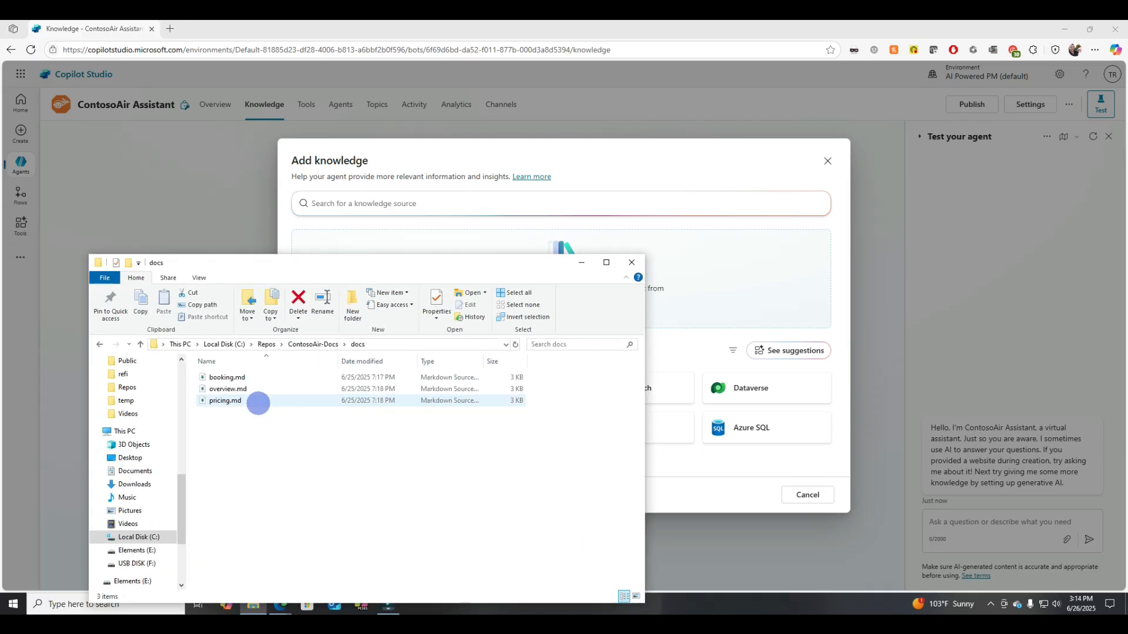
left_click(252, 400)
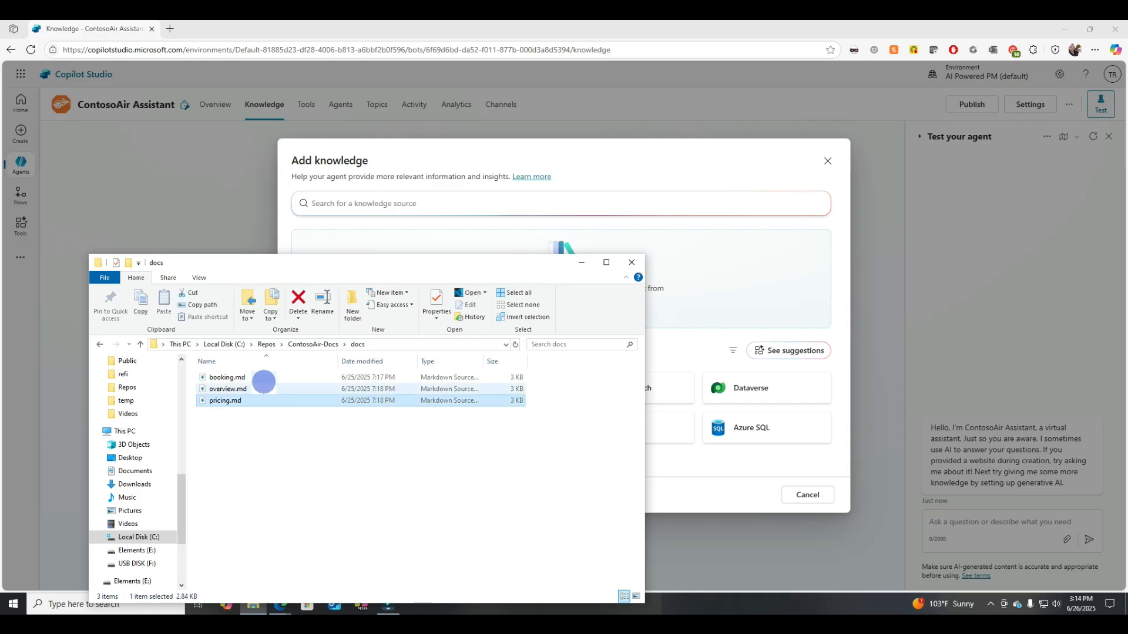
left_click(265, 379, "shift")
left_click_drag(265, 381, 758, 301)
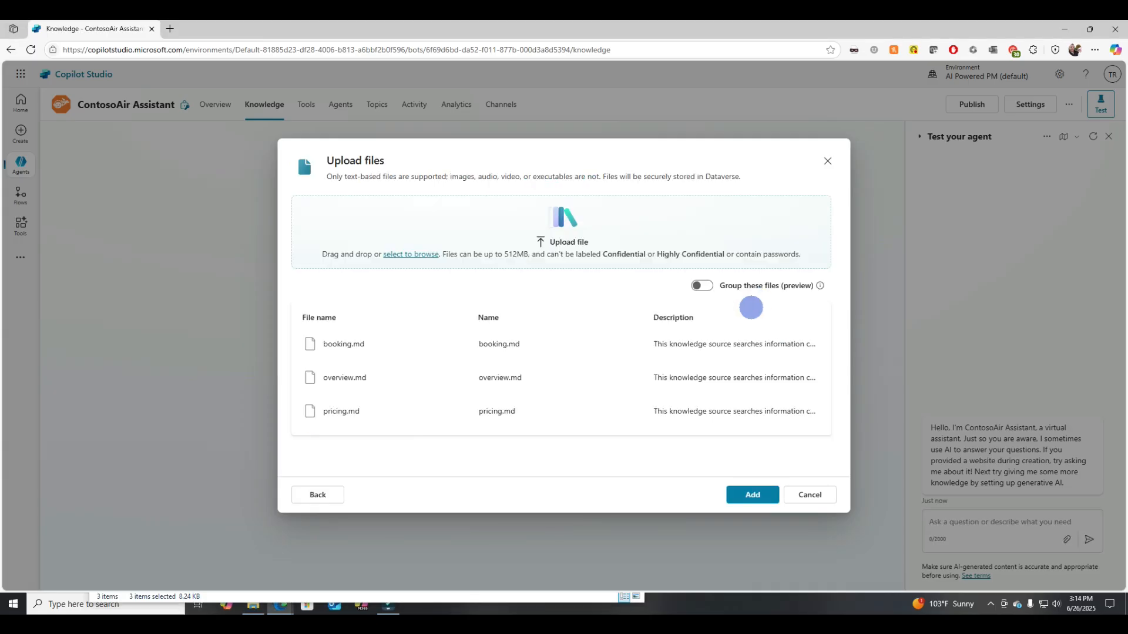
- Set the description of booking.md to "Use this information for booking questions"
left_click(706, 343)
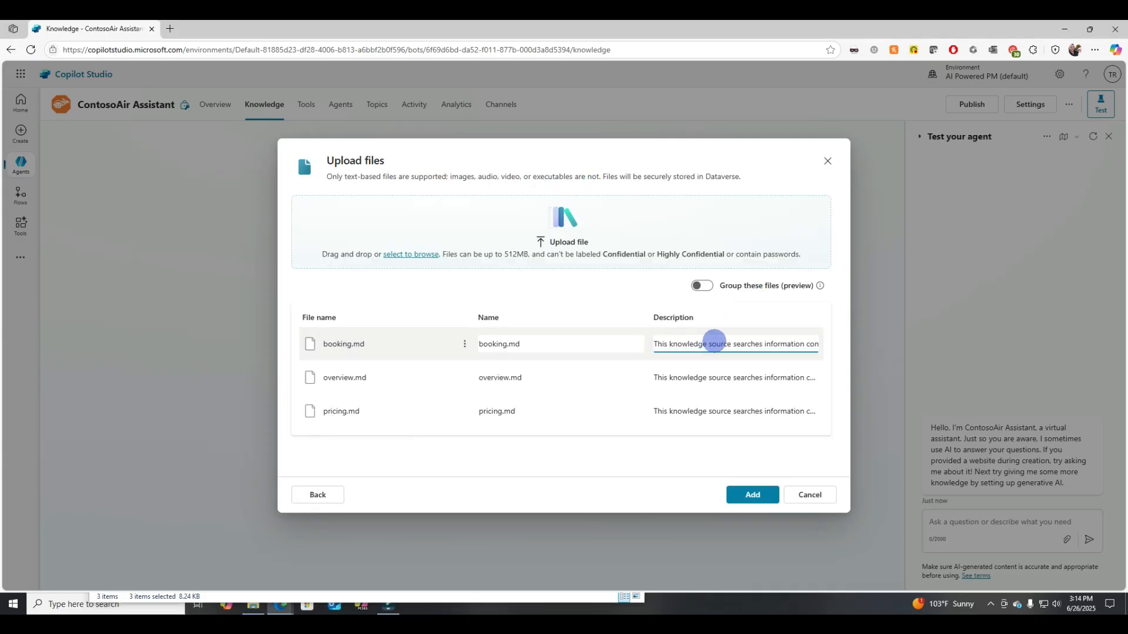
key("ctrl+a")
key("BackSpace")
type("Use this information for booking questions")
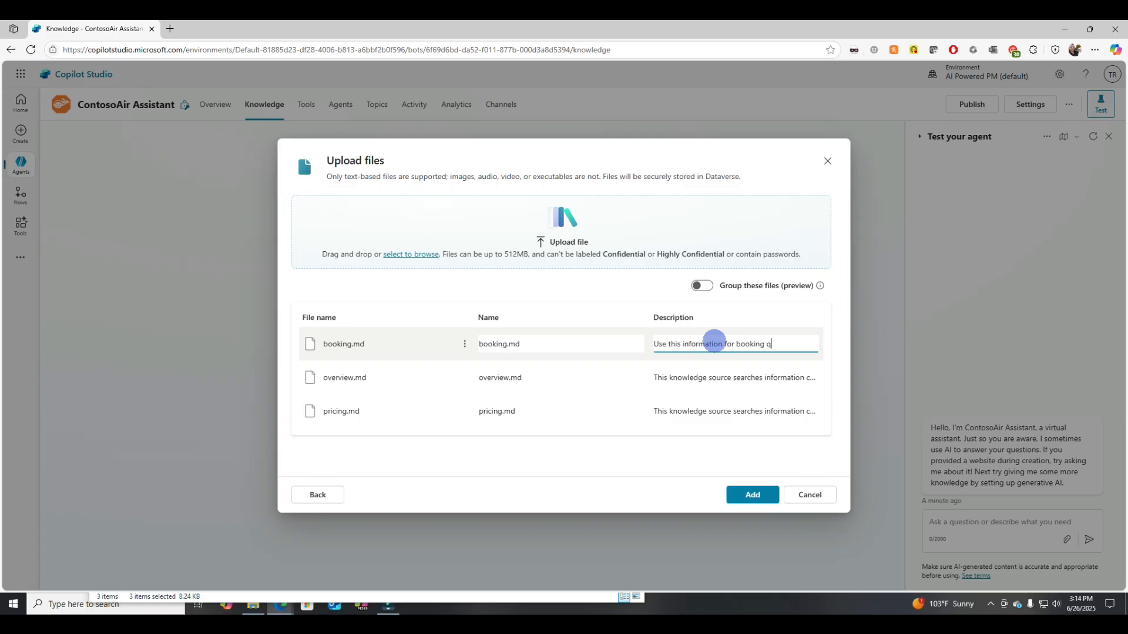
- Set the description of overview.md to "Use this information for an overview of ContosoAir"
left_click(717, 380)
key("ctrl+a")
key("BackSpace")
type("Use this information for an overv")
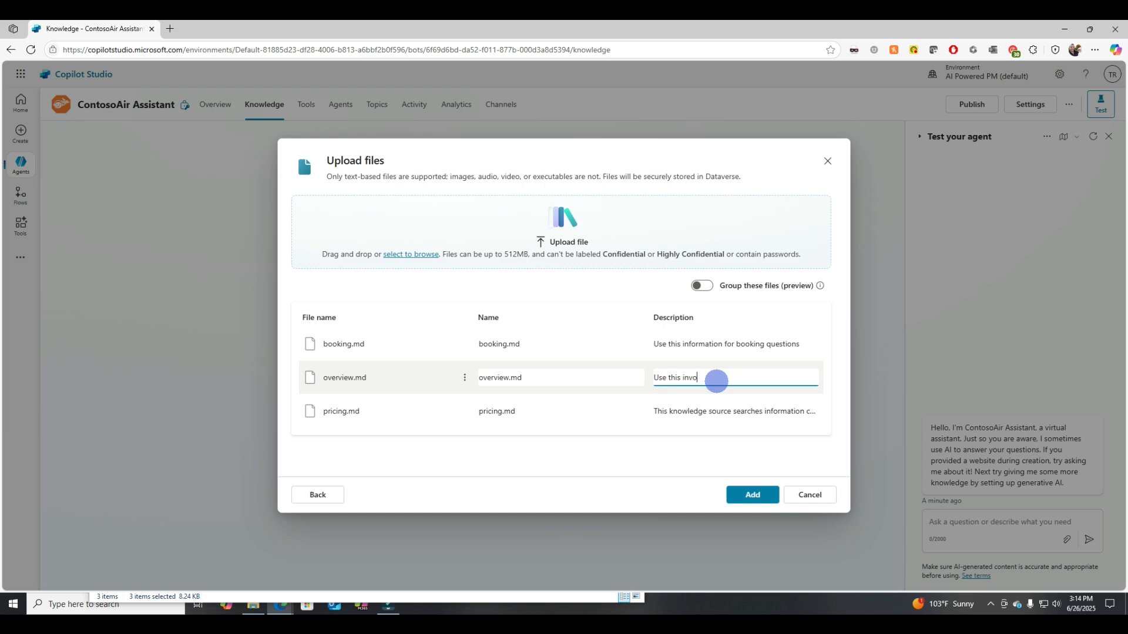
type("iew of ContosoAir")
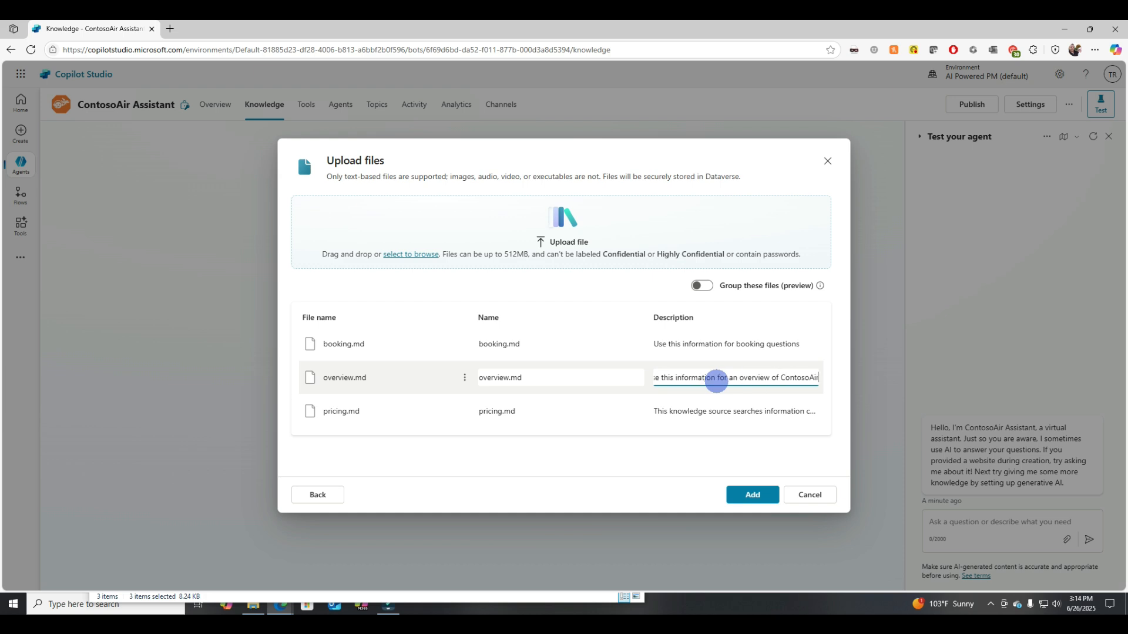
- Set the description of pricing.md to "Use this for pricing information" and add the files
left_click(699, 409)
key("ctrl+a")
key("BackSpace")
type("Use this for pricing information")
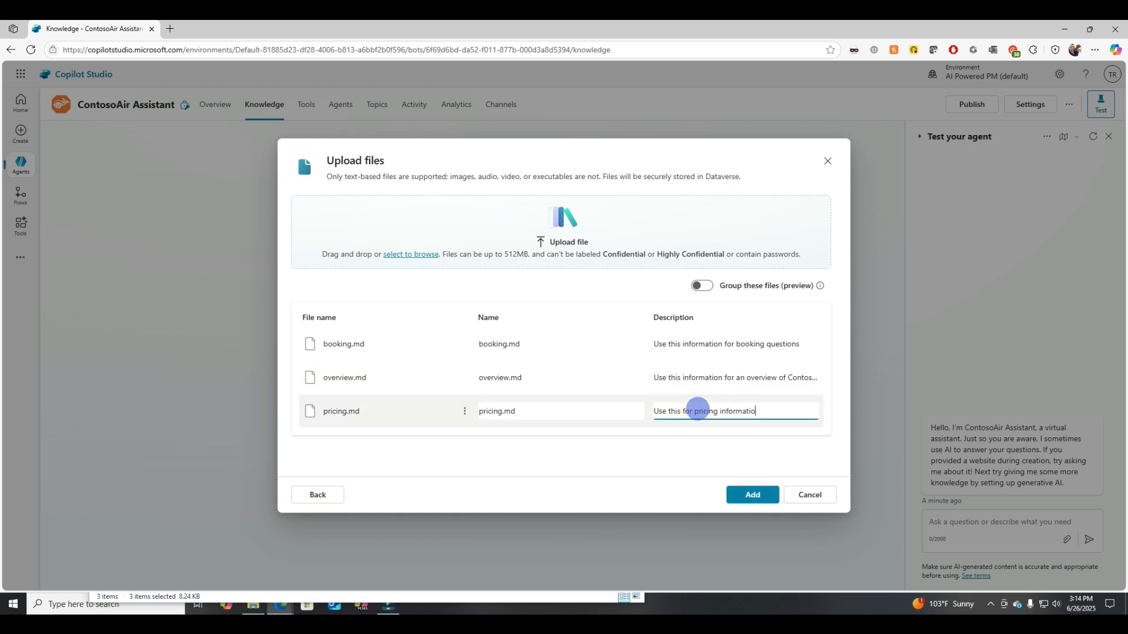
left_click(753, 495)
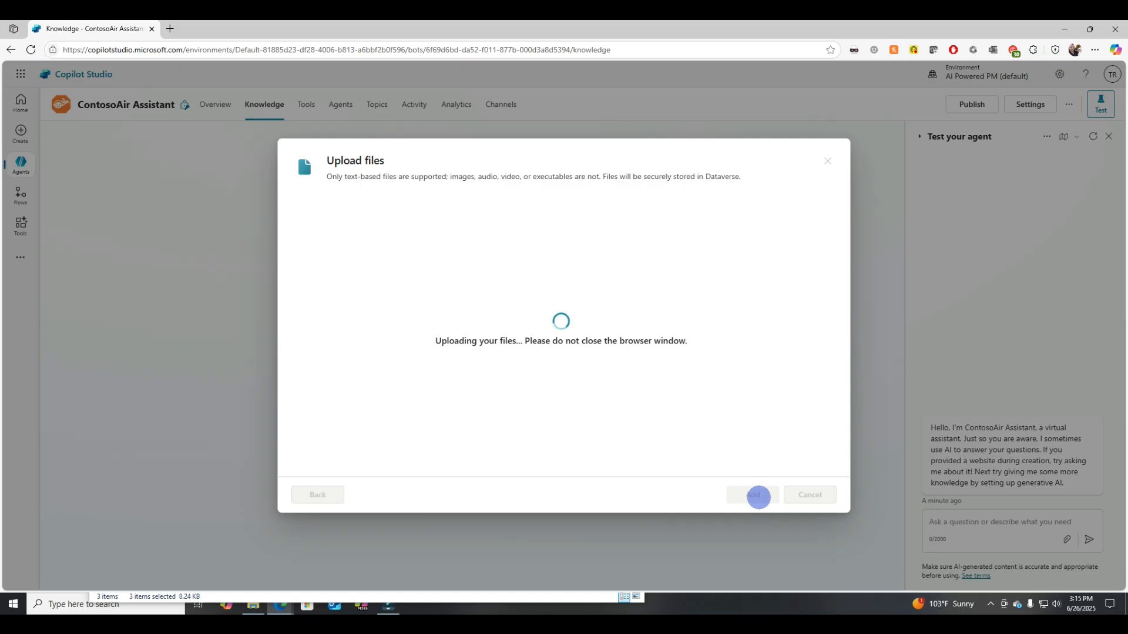
- Ask the test agent "How do I book a flight?" and review its answer and referenced sources
left_click(955, 521)
type("How do I")
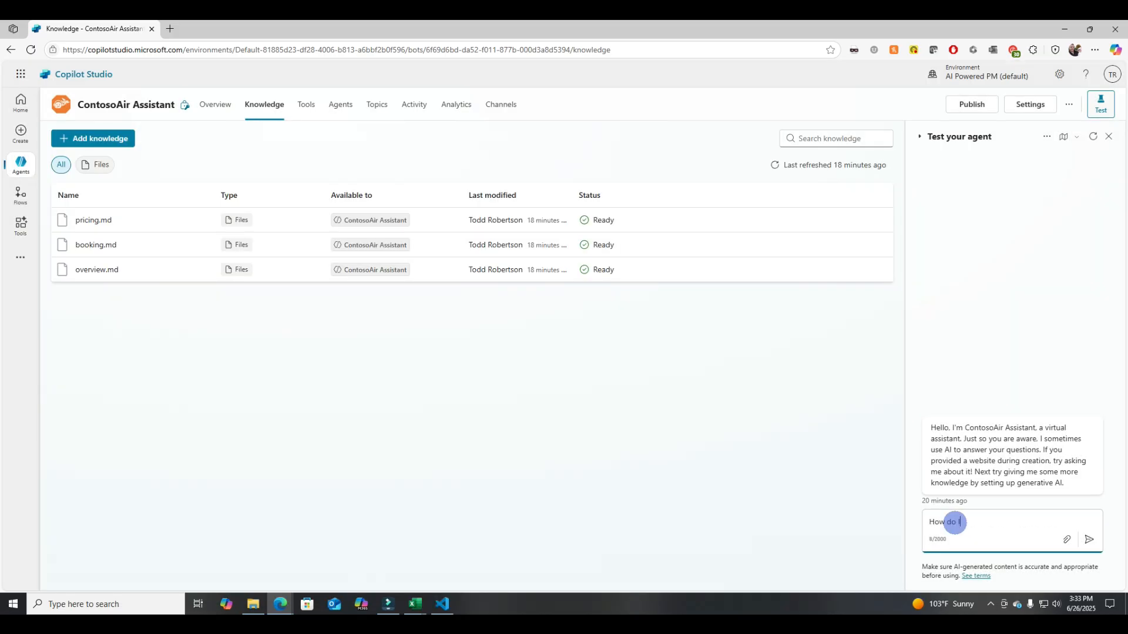
type(" book a flight?>")
key("Return")
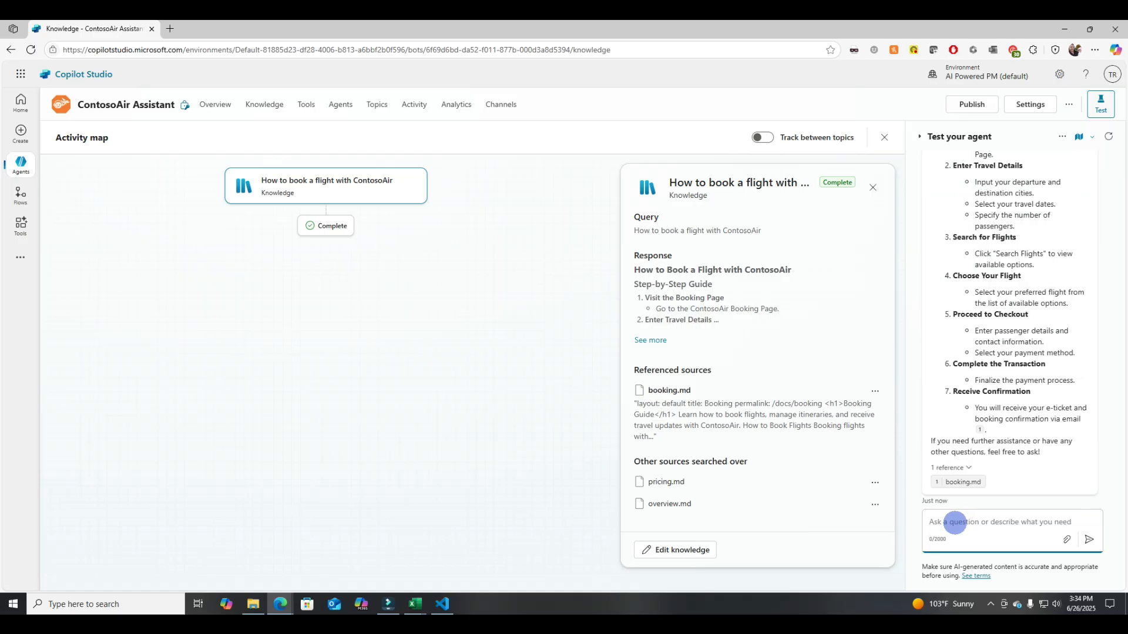
scroll(1036, 351, "up", 1)
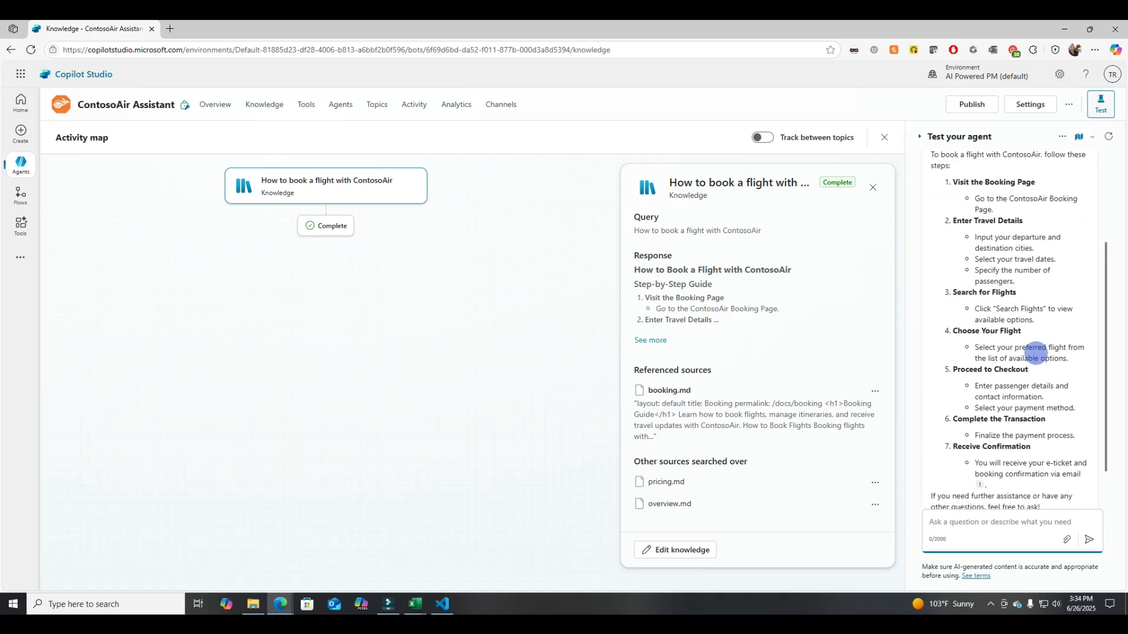
scroll(1036, 353, "down", 1)
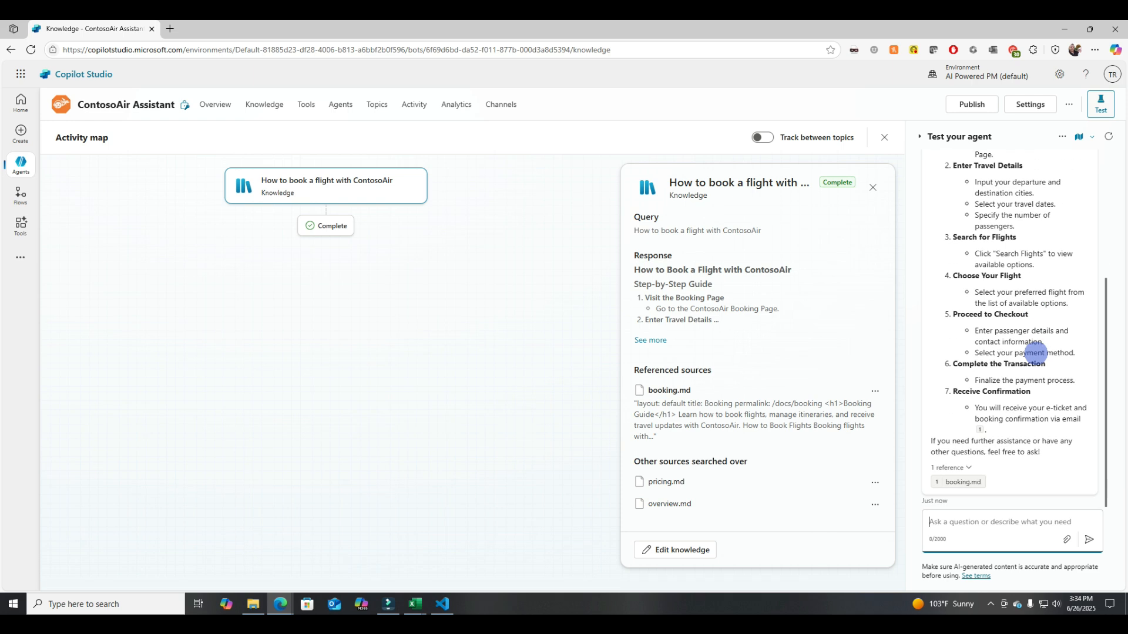
scroll(1035, 353, "up", 2)
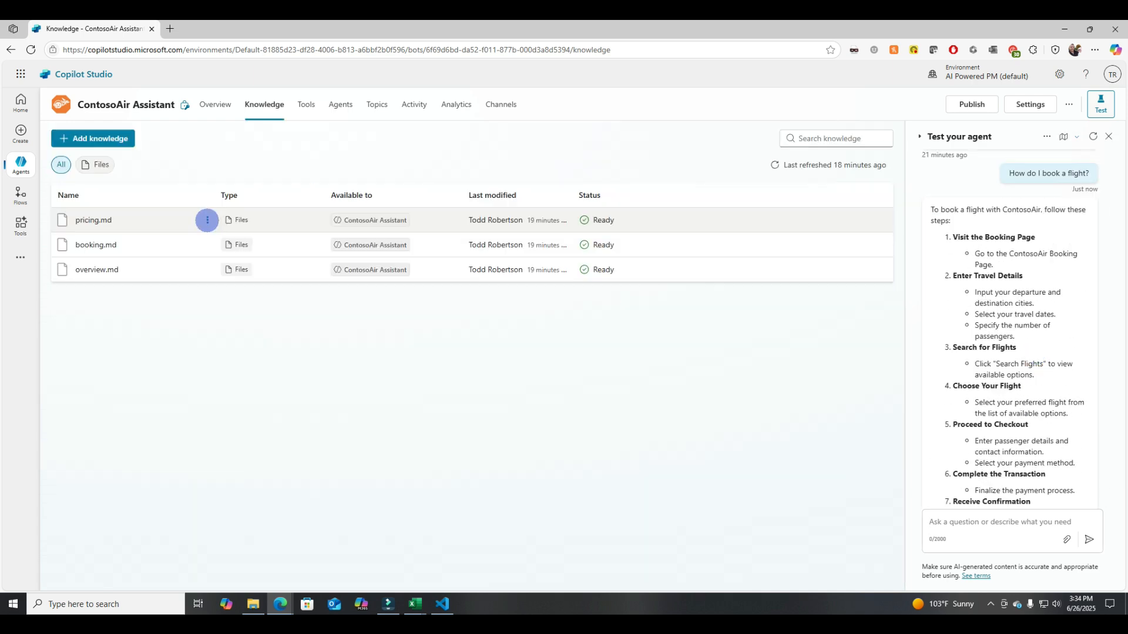
- Delete the pricing.md knowledge source
left_click(207, 219)
left_click(242, 275)
left_click(620, 352)
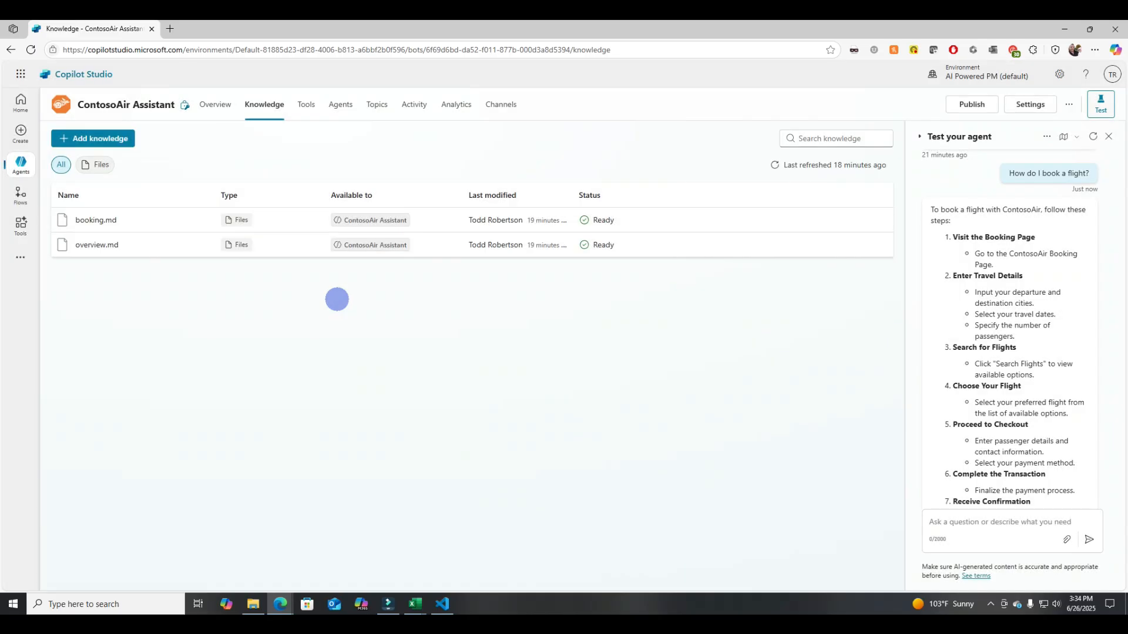
- Delete the booking.md knowledge source
left_click(207, 220)
left_click(242, 276)
left_click(628, 353)
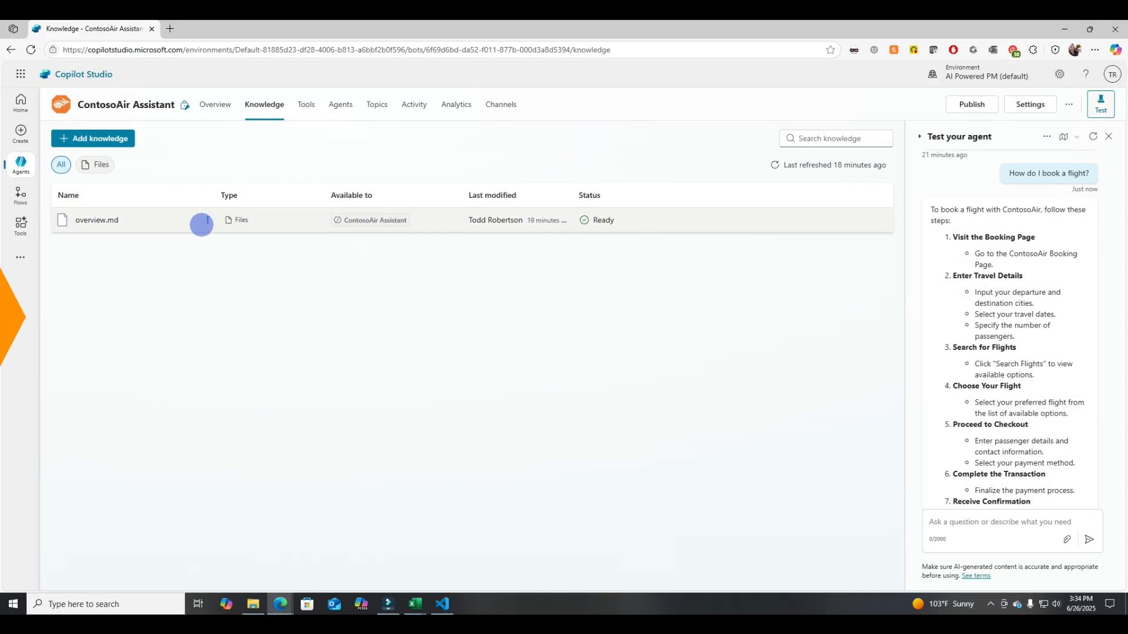
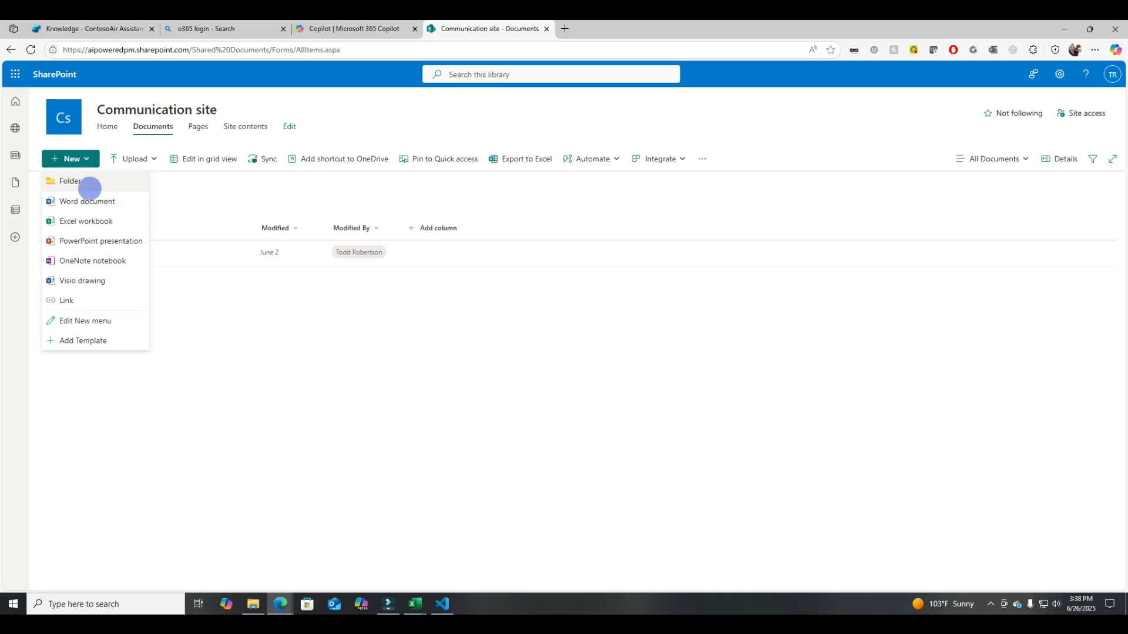
- Create a folder named ContosoAir in the Documents library, open it, and upload the three ContosoAir .docx files into it
type("ContosoAir")
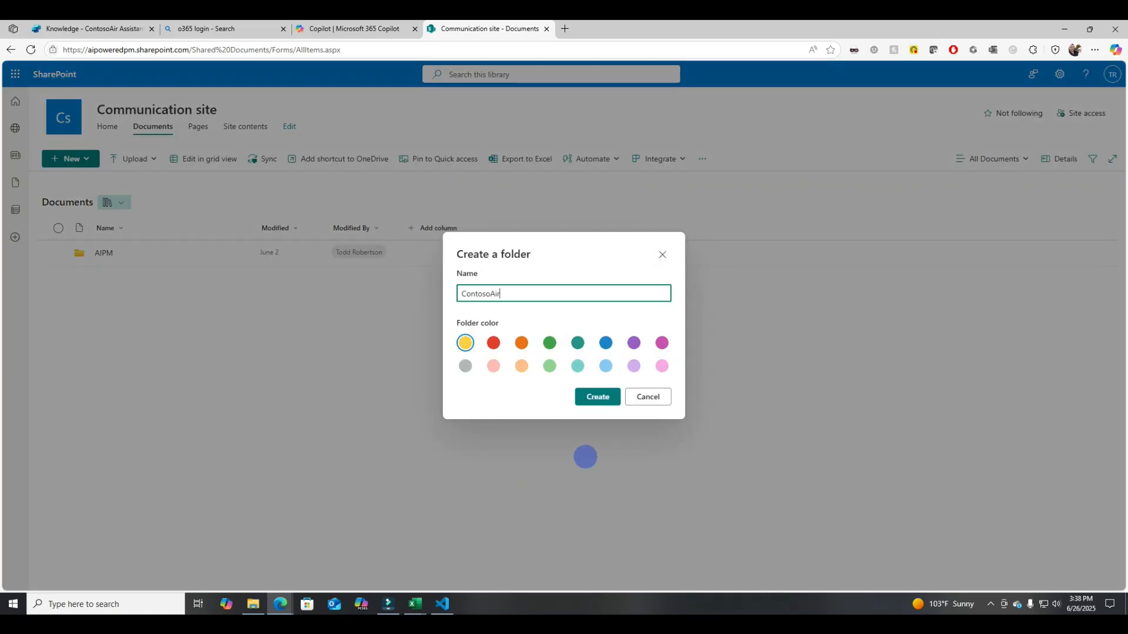
left_click(598, 396)
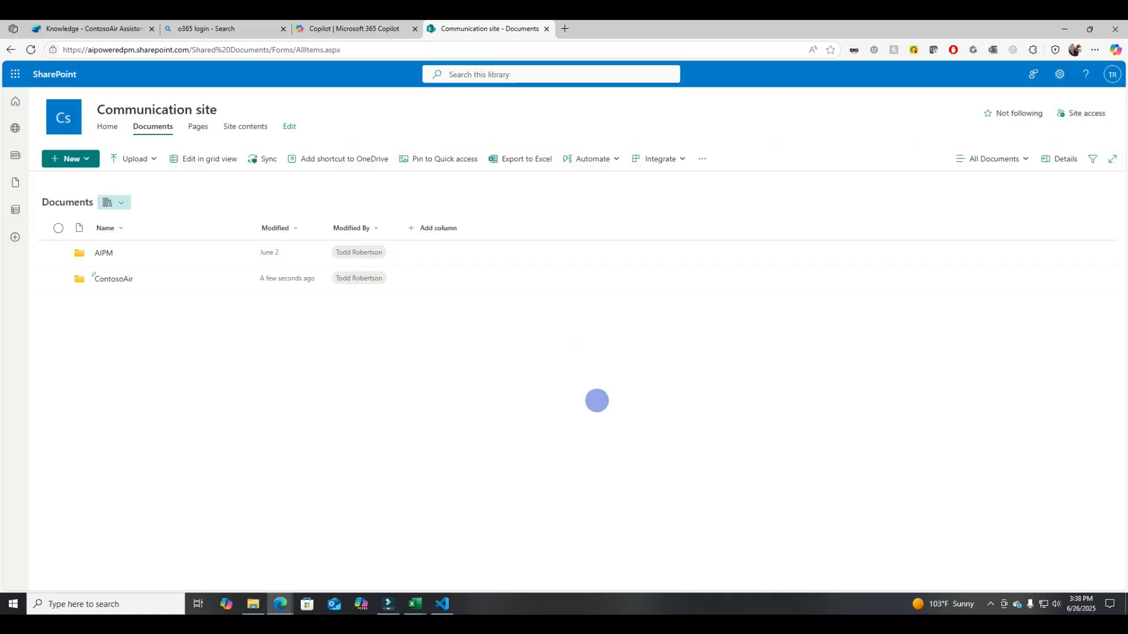
left_click(111, 284)
left_click_drag(3, 294, 284, 310)
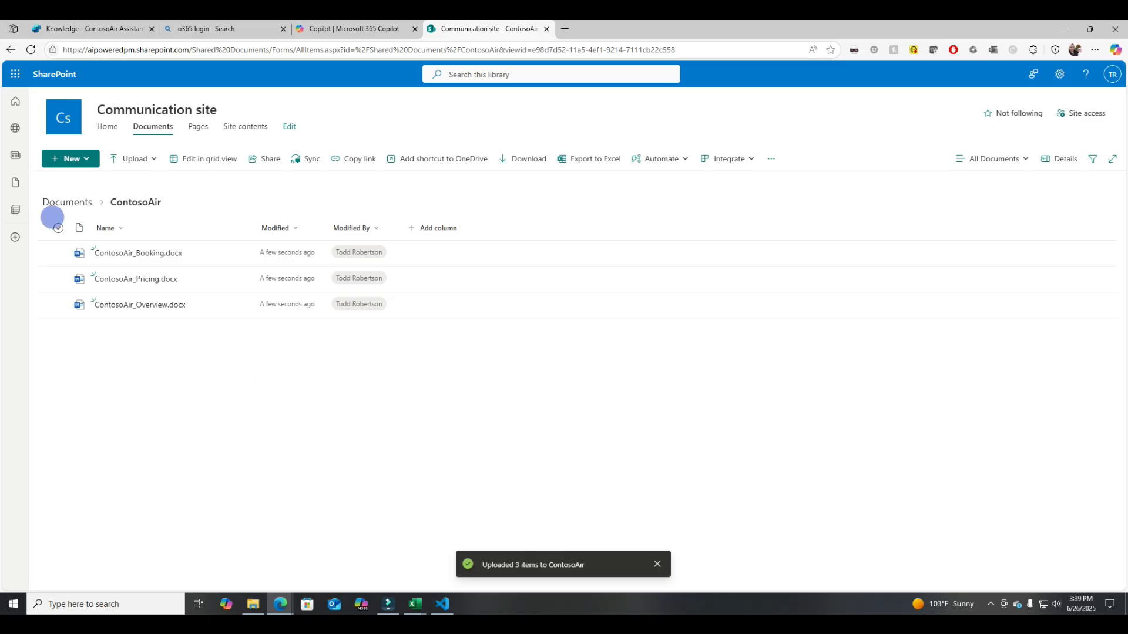
- Return to the agent's Knowledge page and pick the SharePoint site's Shared Documents library as a new knowledge source
left_click(96, 29)
left_click(274, 108)
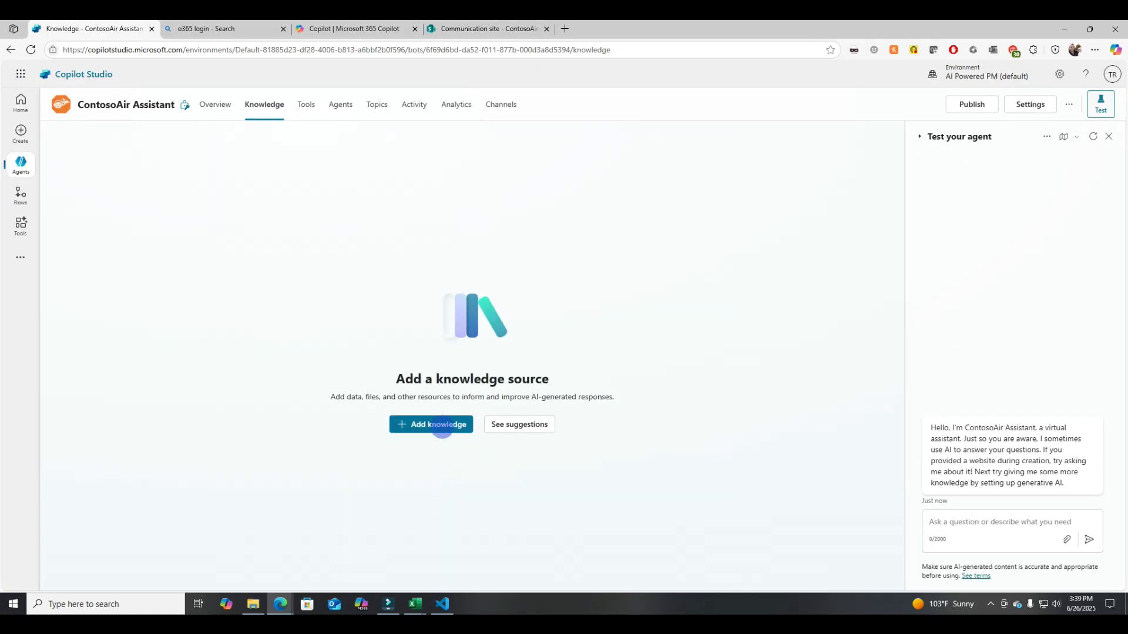
left_click(443, 426)
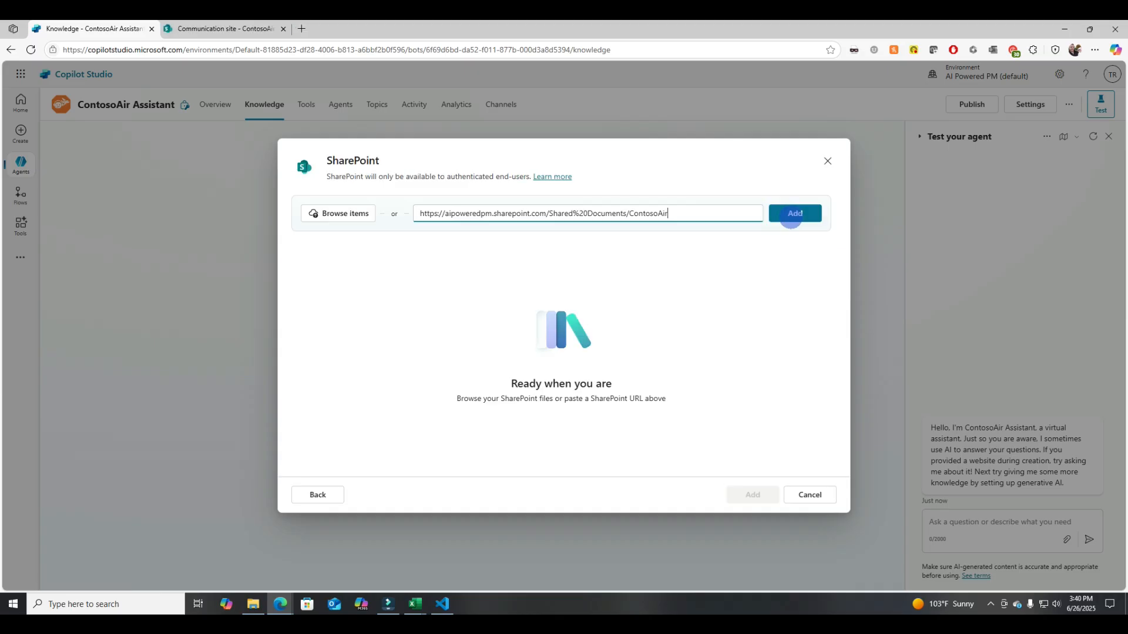
left_click(792, 214)
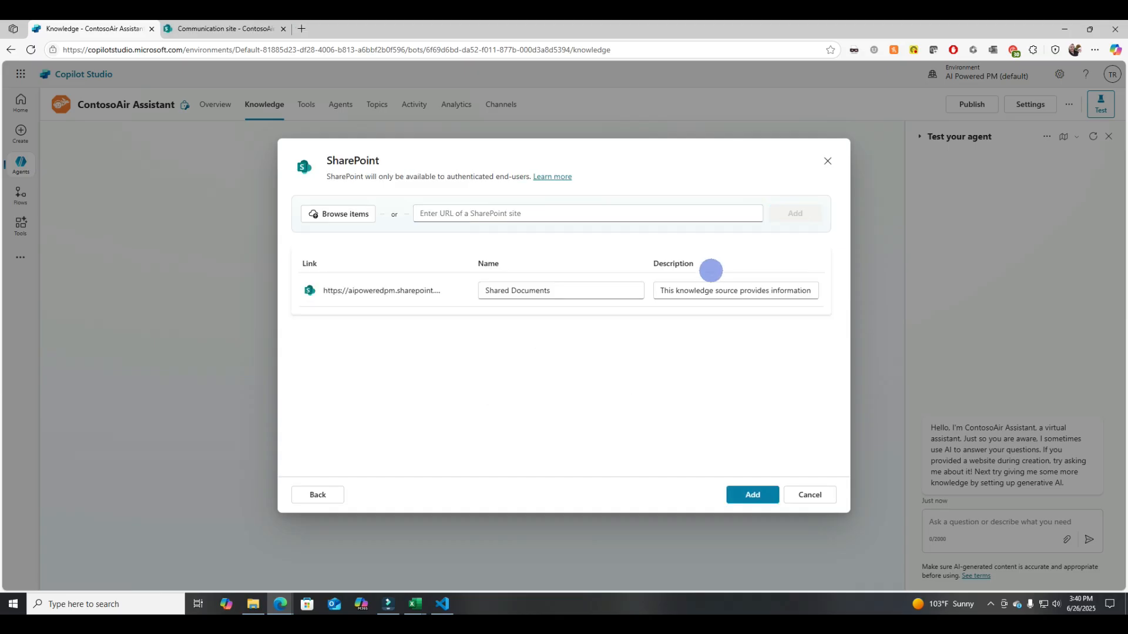
- Set the source's description to "This knowledge source provides information about pricing, booking, and overview for ContosoAir" and add it
left_click(700, 290)
key("ctrl+a")
key("BackSpace")
type("This knowledge source provides information about pricing, booking, and overview for ContosoAir")
left_click(753, 494)
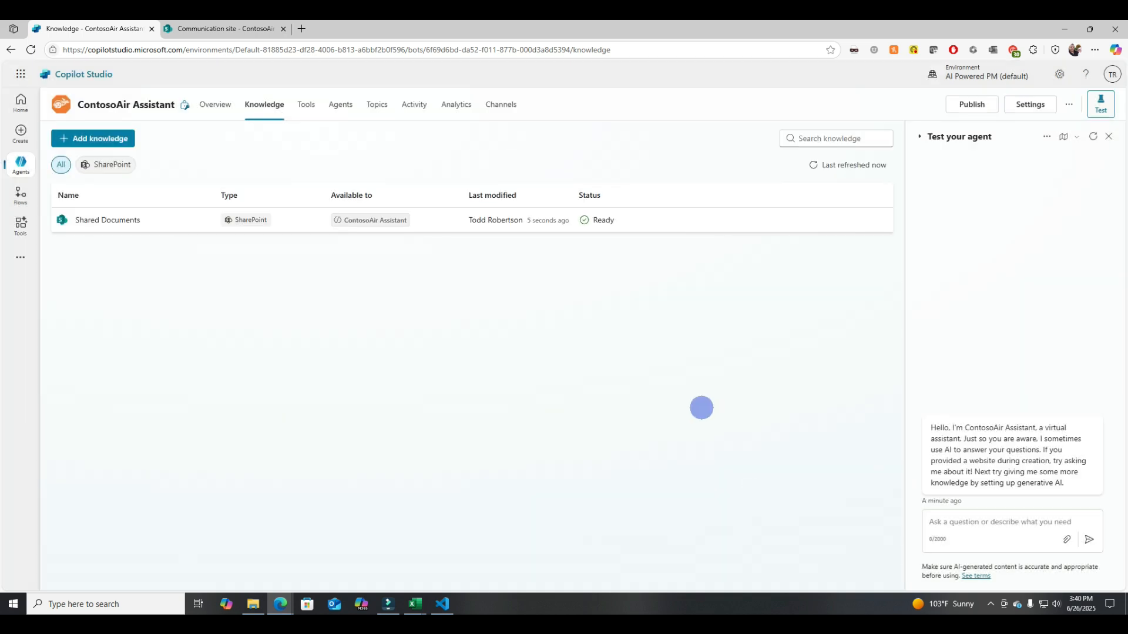
- Refresh the knowledge status and ask the test agent "How can I book a flight?"
left_click(855, 164)
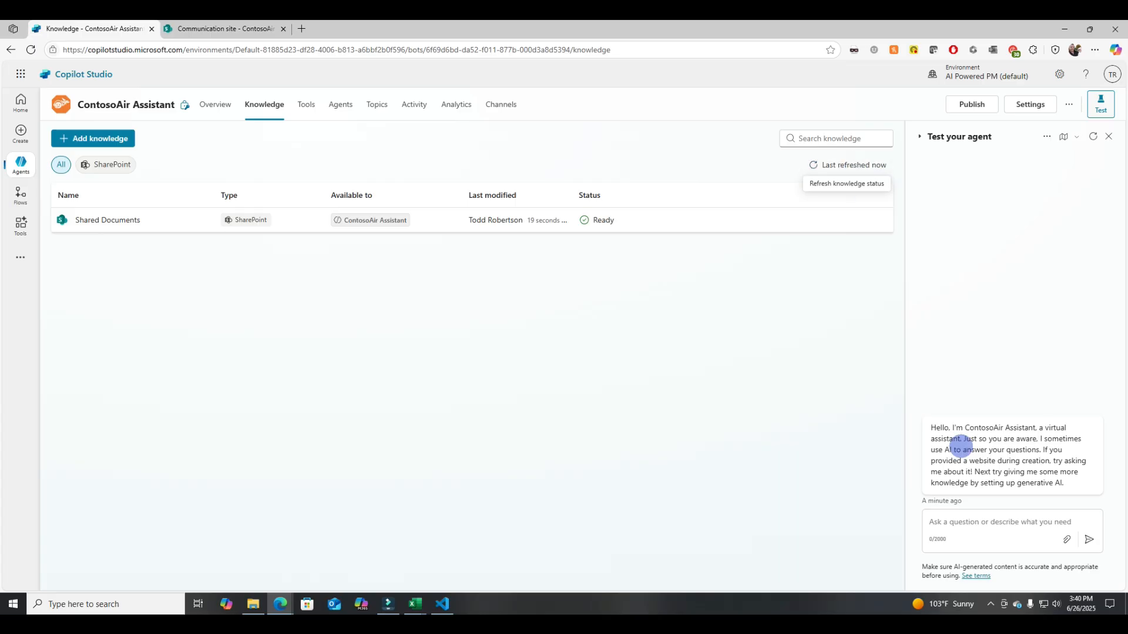
left_click(965, 523)
type("How can I book a flig")
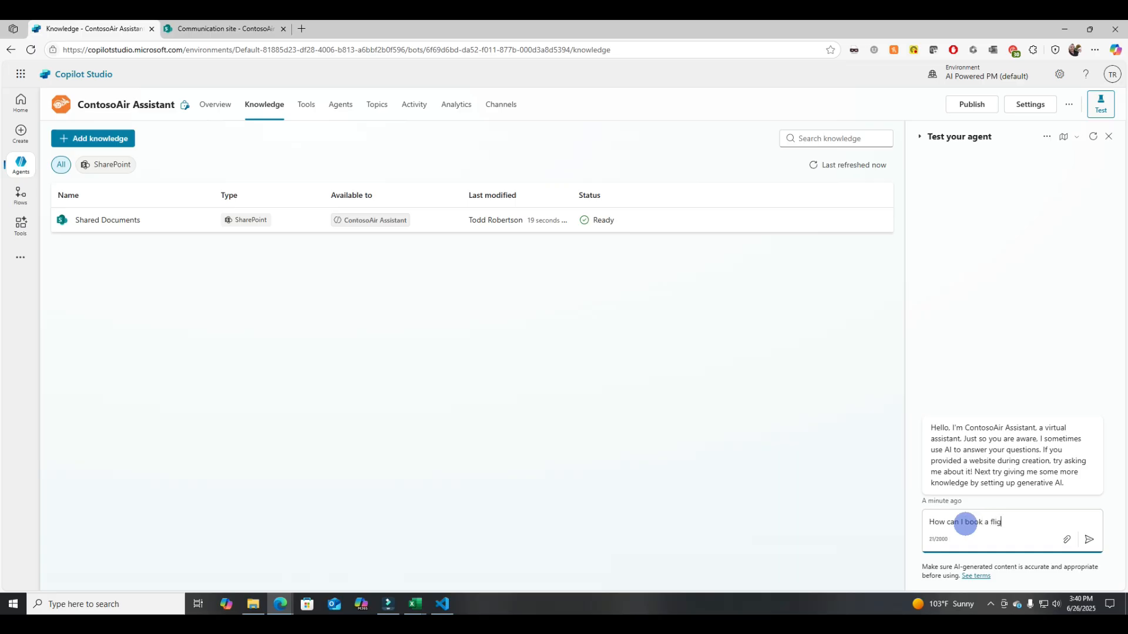
type("ht?")
key("Return")
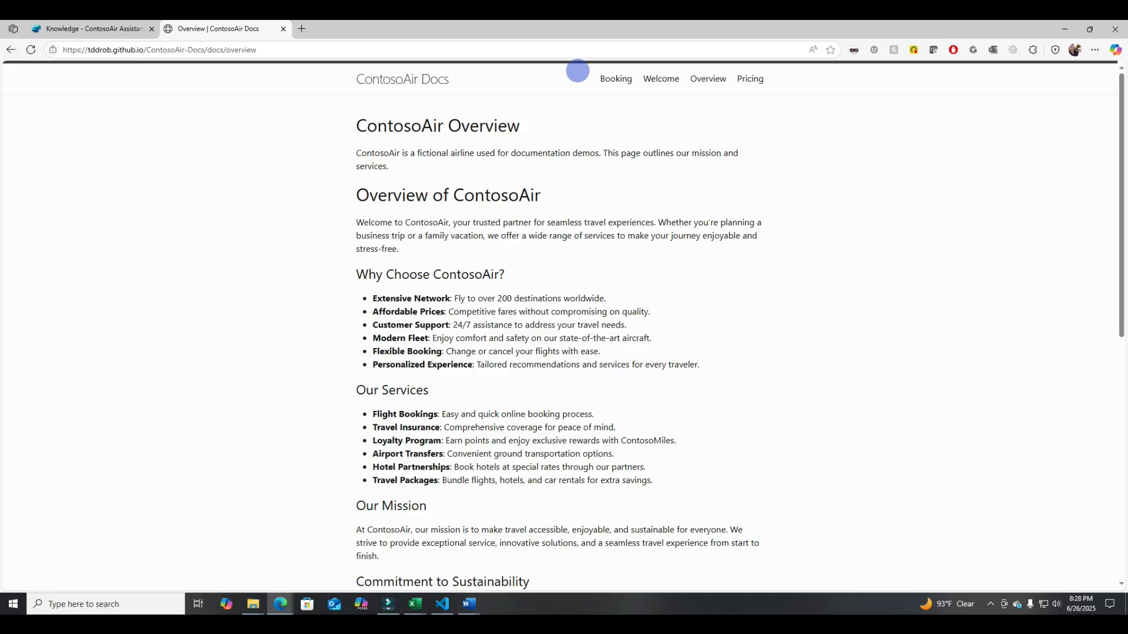
- Examine the Booking page of the ContosoAir Docs website
left_click(612, 78)
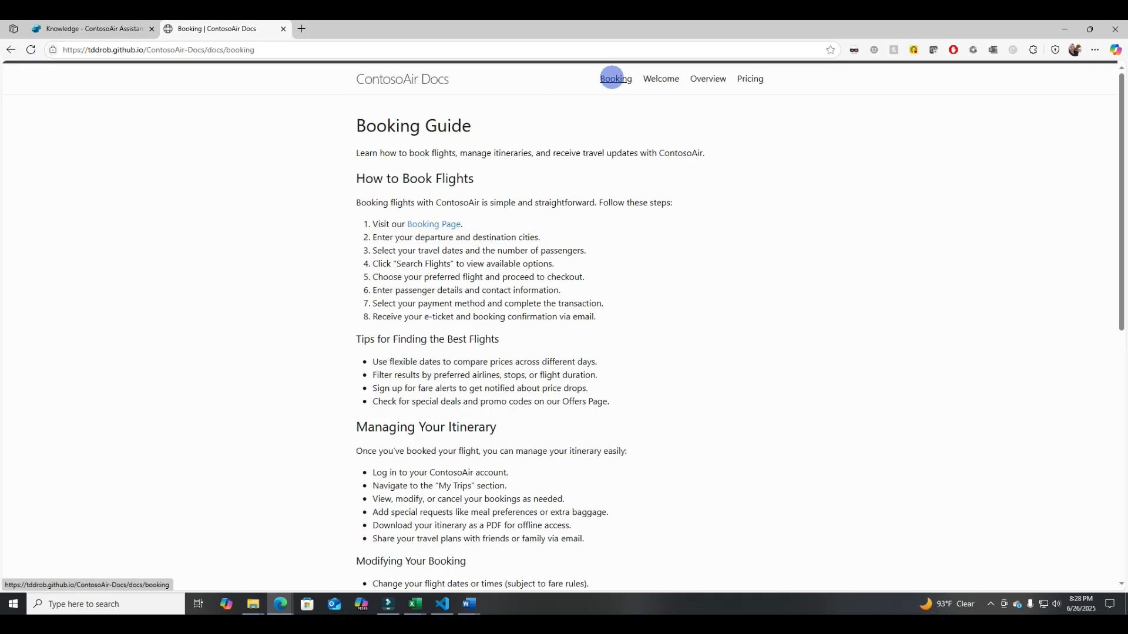
left_click_drag(606, 315, 379, 83)
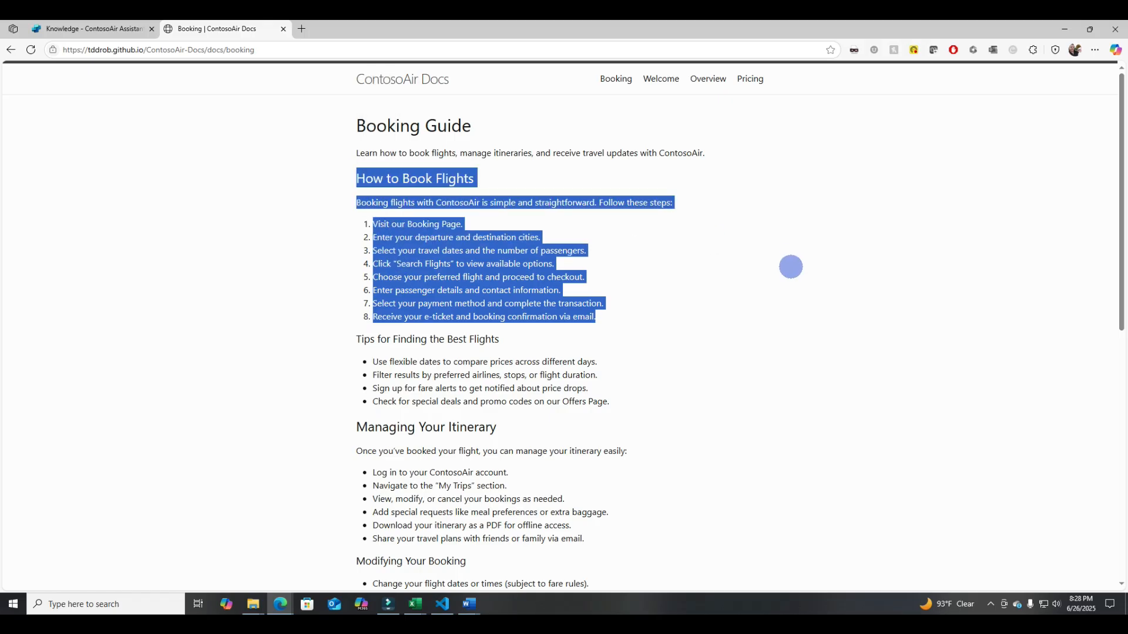
left_click(791, 267)
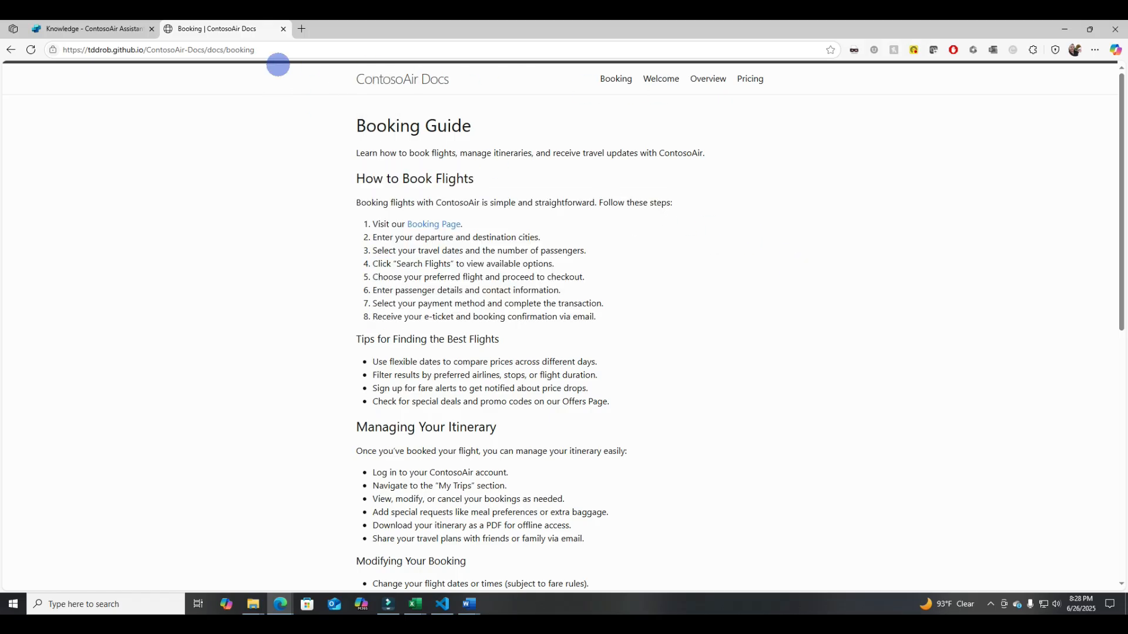
left_click(141, 29)
left_click(453, 423)
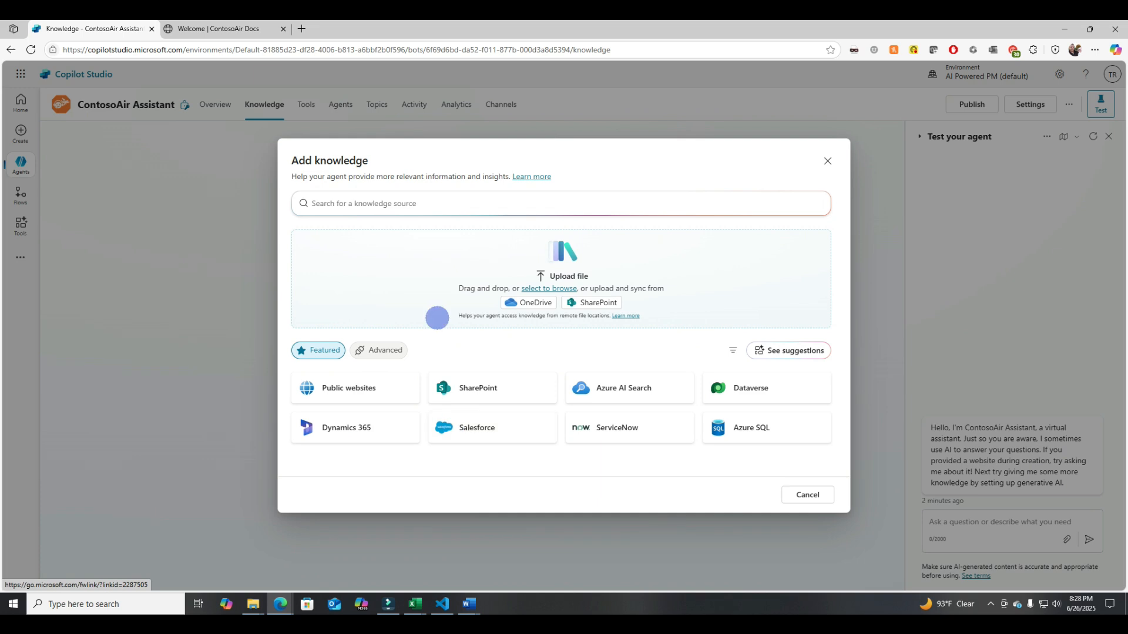
left_click(348, 380)
left_click(370, 214)
type("https://tddrob.github.io/ContosoAir-Docs/")
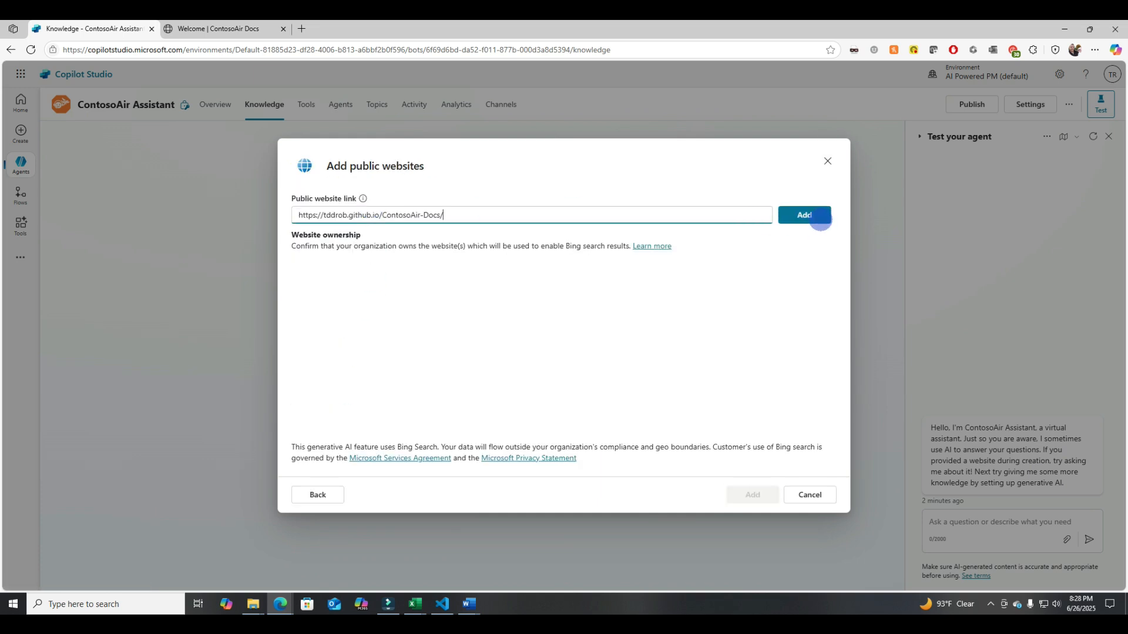
left_click(821, 218)
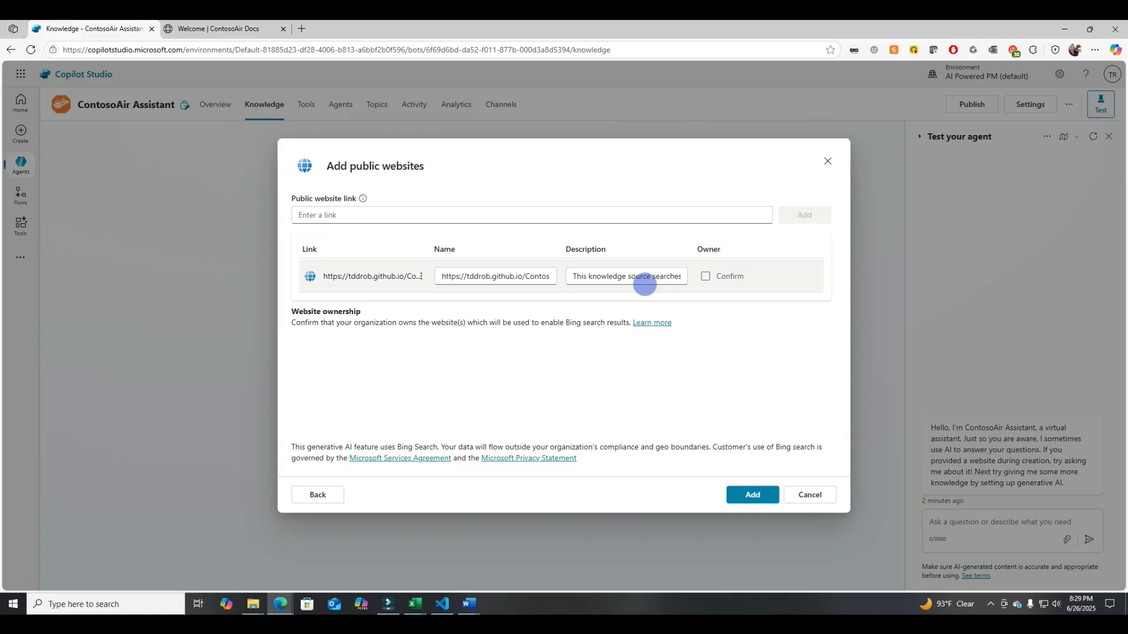
- Describe the website as "Use this for booking, overview, and pricing information for Contoso", confirm ownership, and add it
key("ctrl+a")
type("Use thiois for booking ,overview, and pricing information for Contoso")
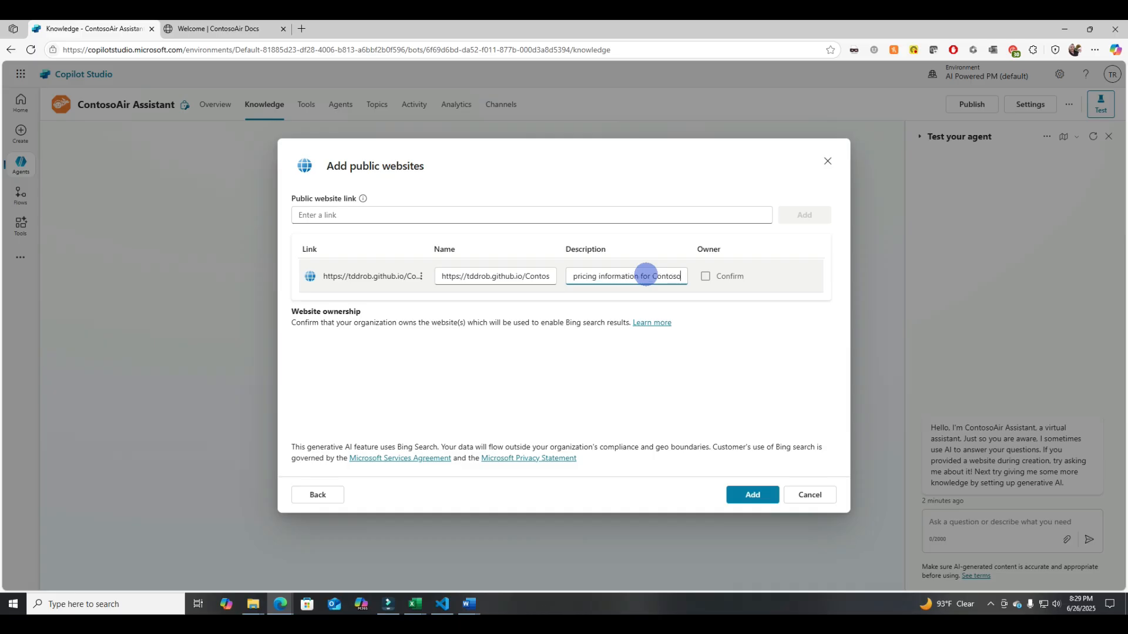
left_click(705, 276)
left_click(751, 495)
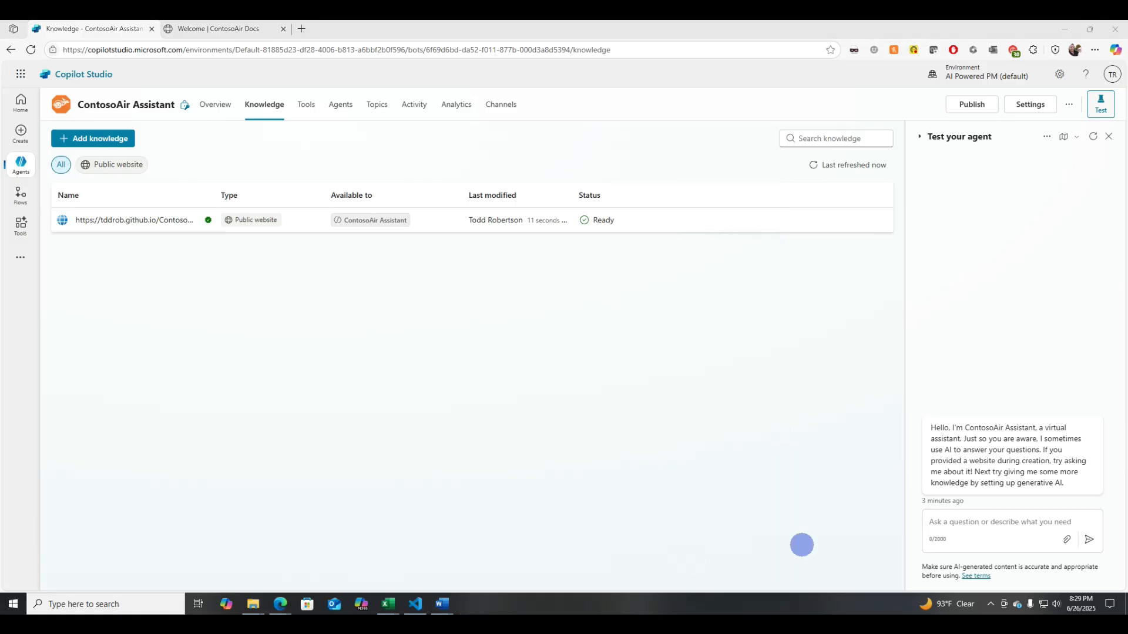
left_click(1000, 521)
type("How can i b")
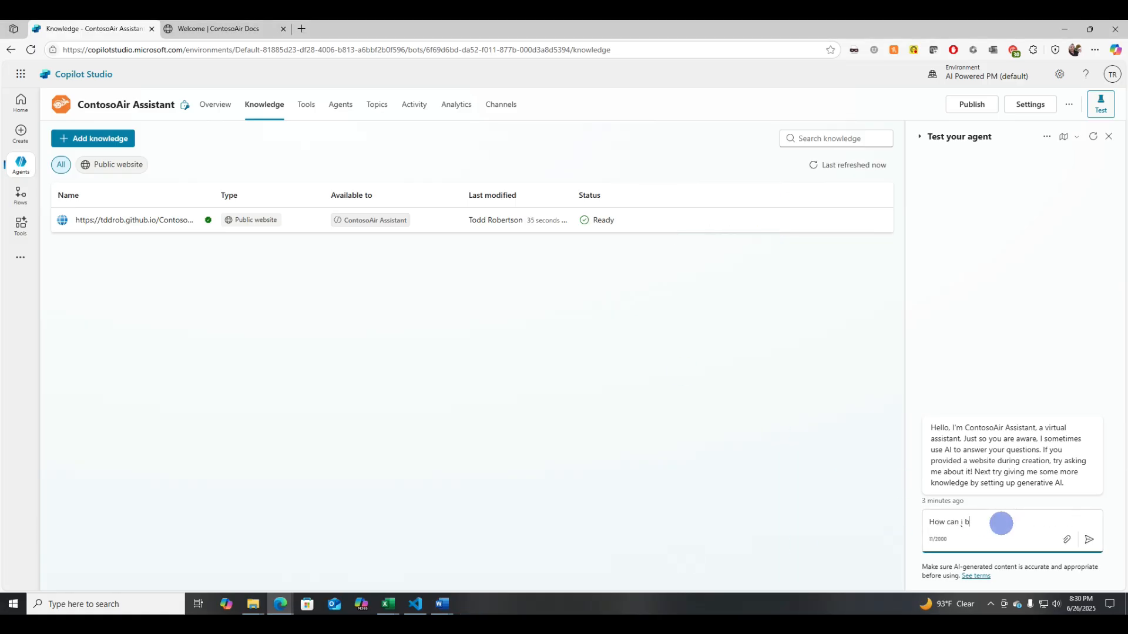
key("Return")
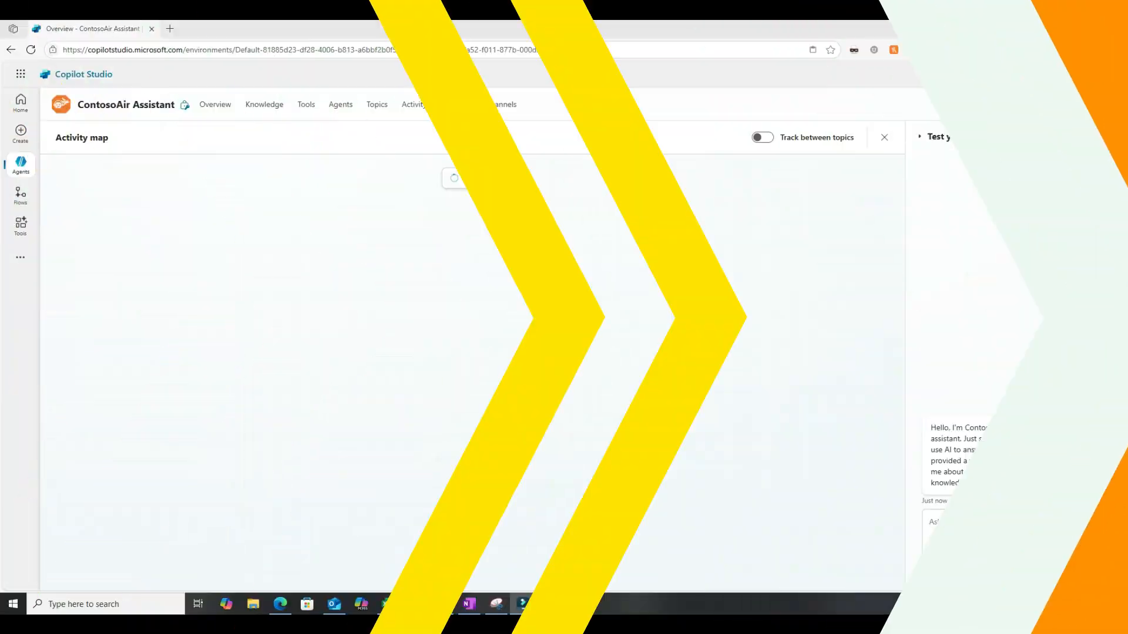
- Ask the test agent "How can I book a flight?" and review its answer and referenced source
left_click(1003, 535)
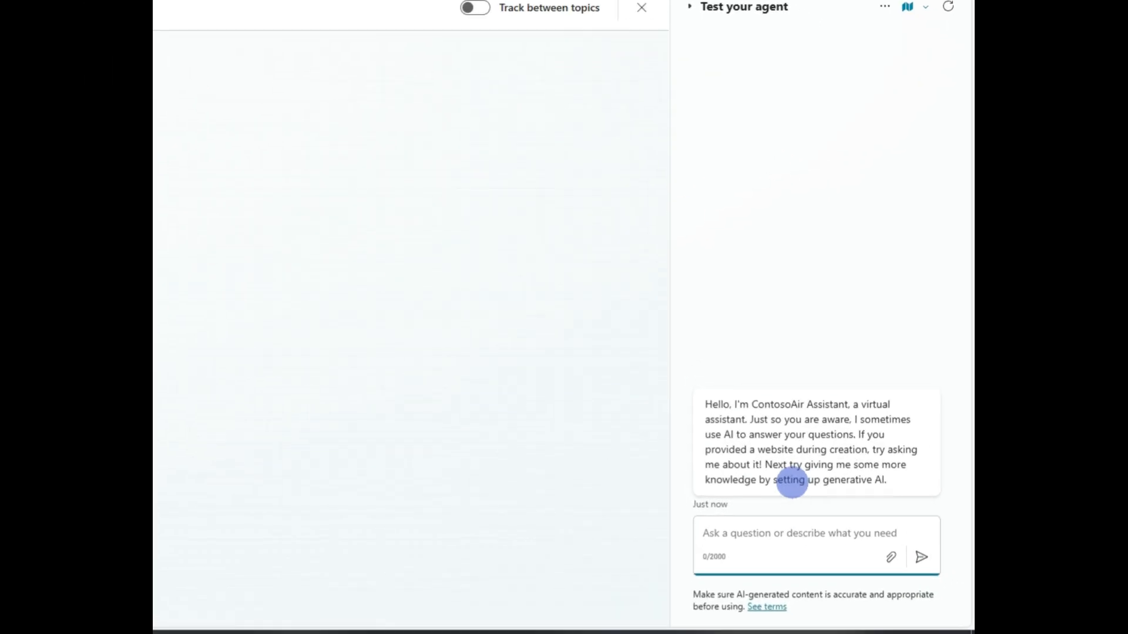
type("How can I ")
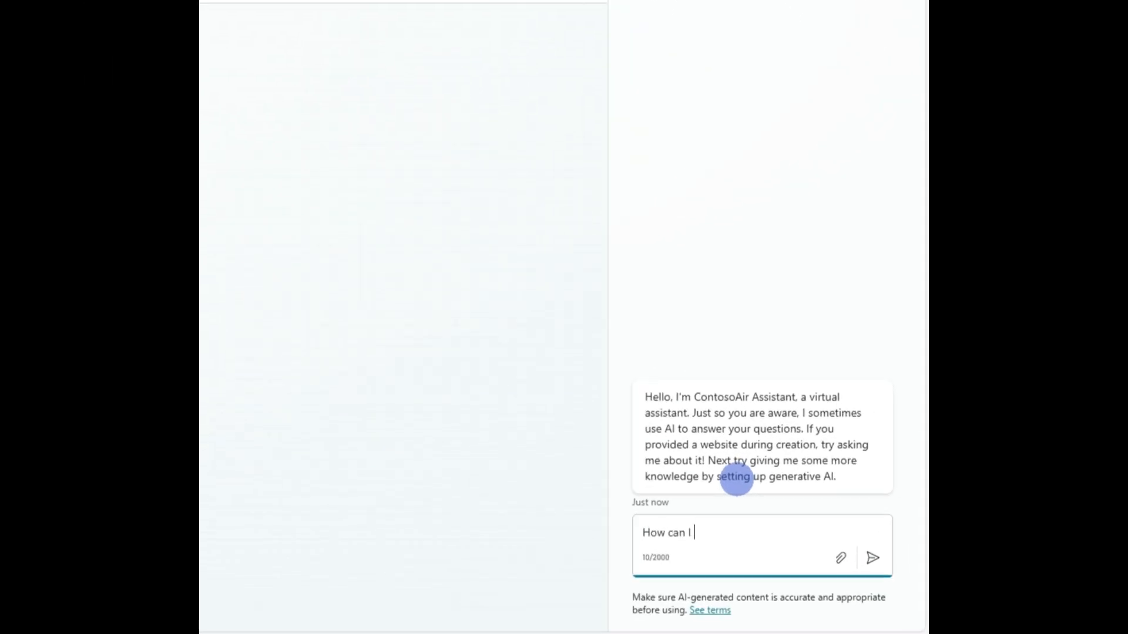
type("blook a flight?")
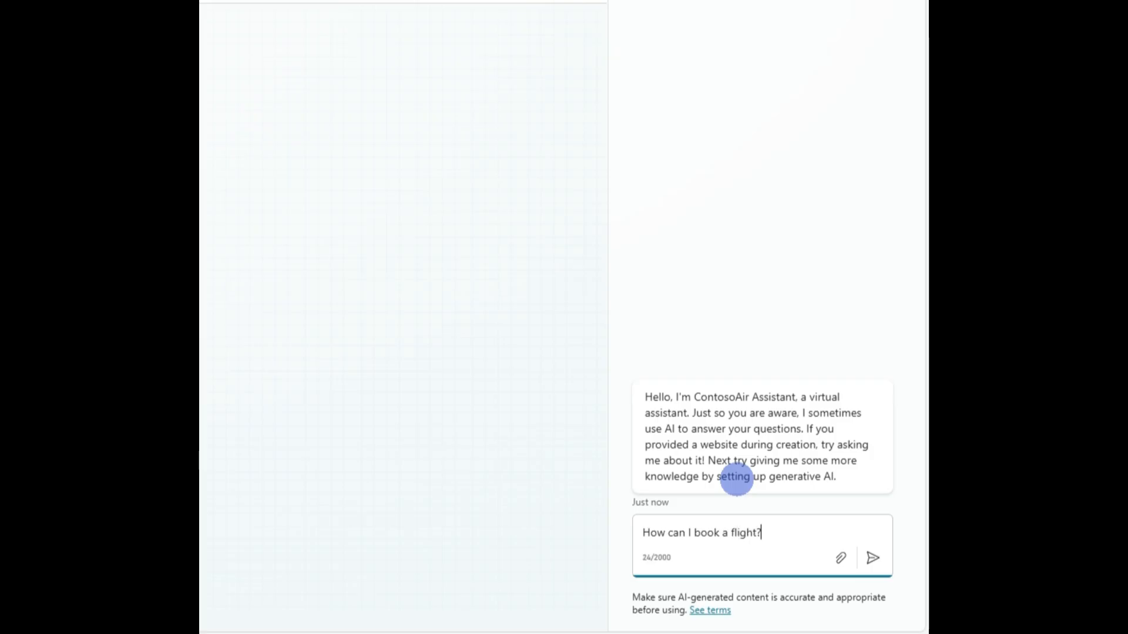
key("Return")
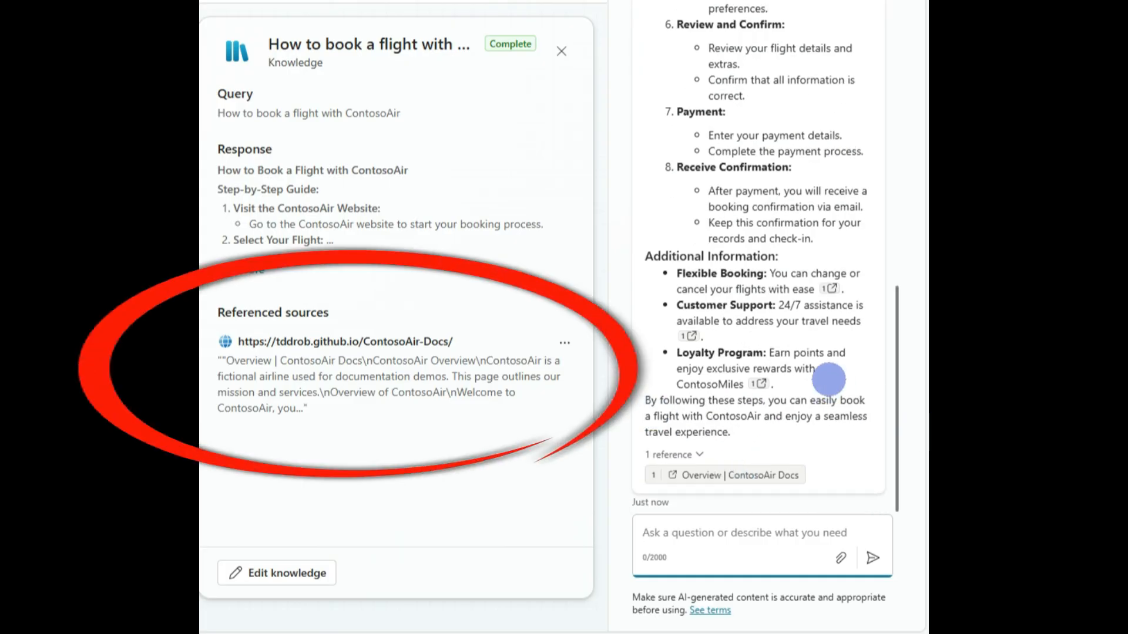
scroll(828, 379, "up", 15)
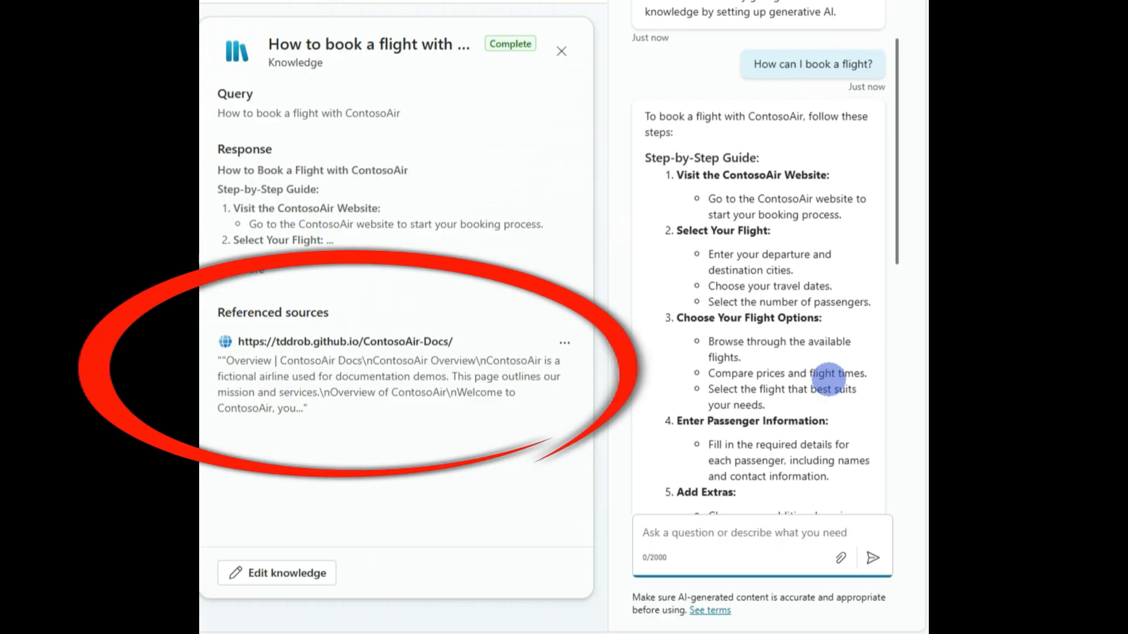
scroll(828, 378, "down", 2)
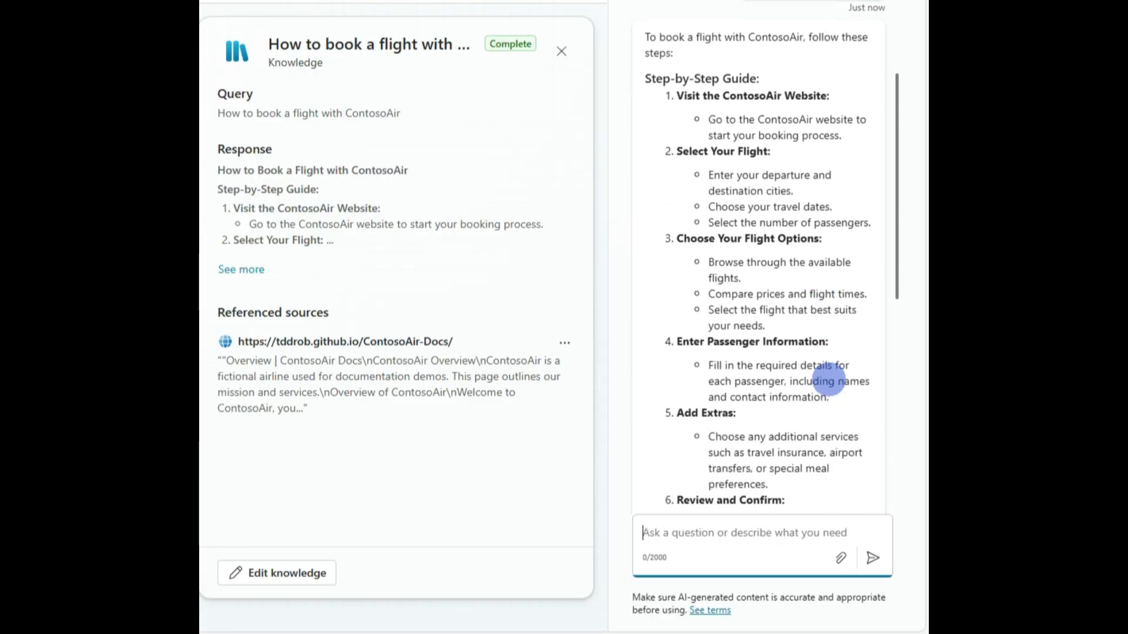
scroll(829, 381, "down", 2)
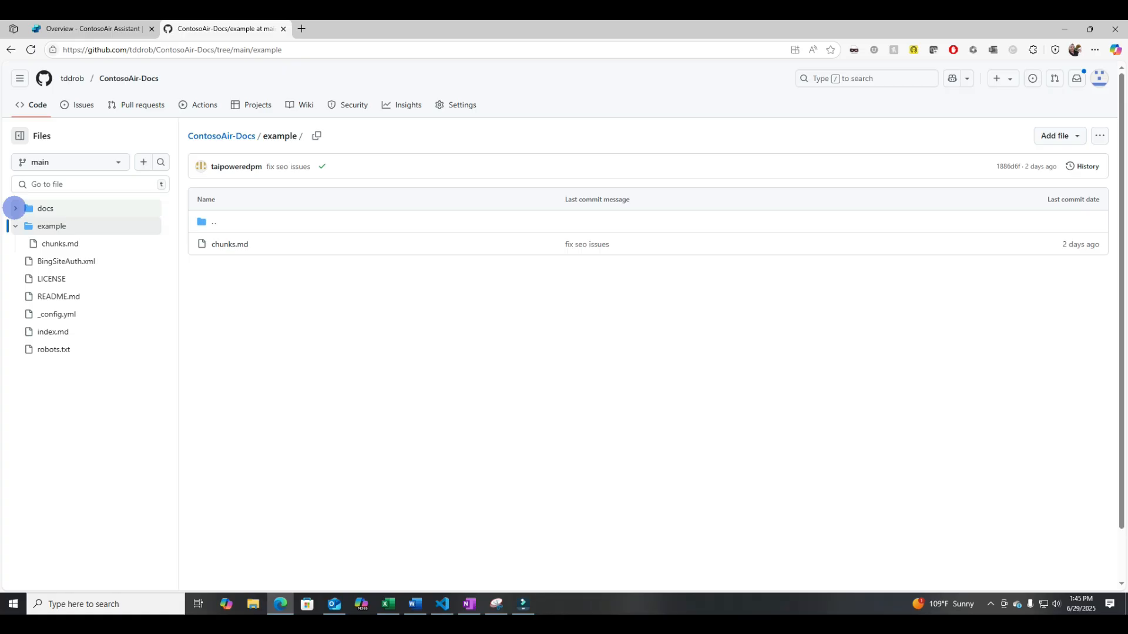
- Browse the docs and root files of the ContosoAir-Docs GitHub repository, including index.md's code view
left_click(16, 208)
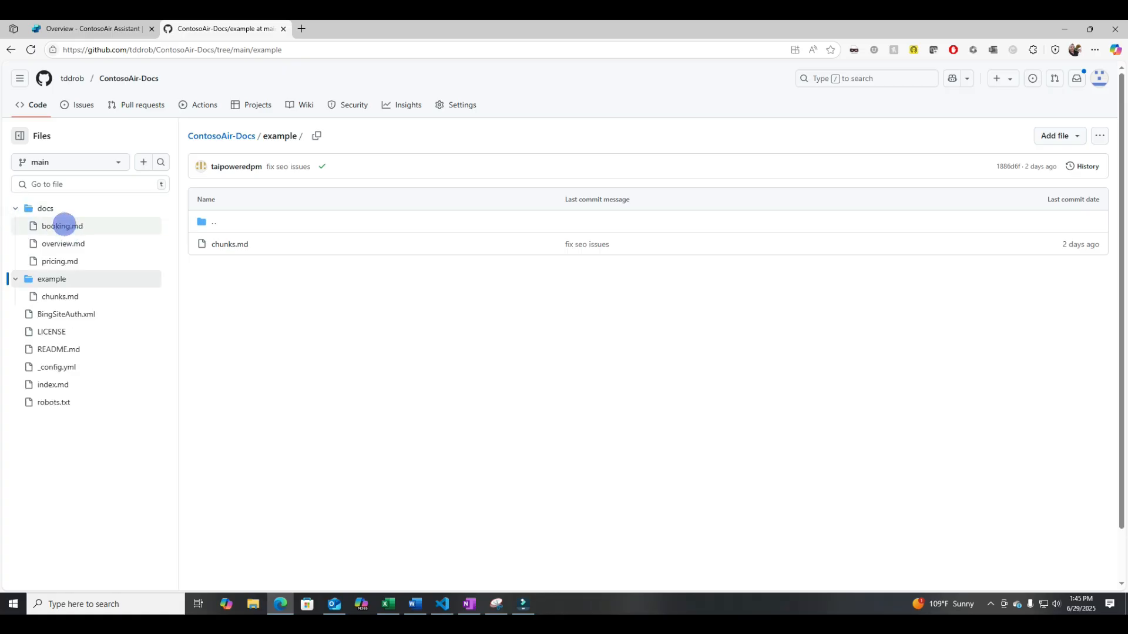
left_click(64, 226)
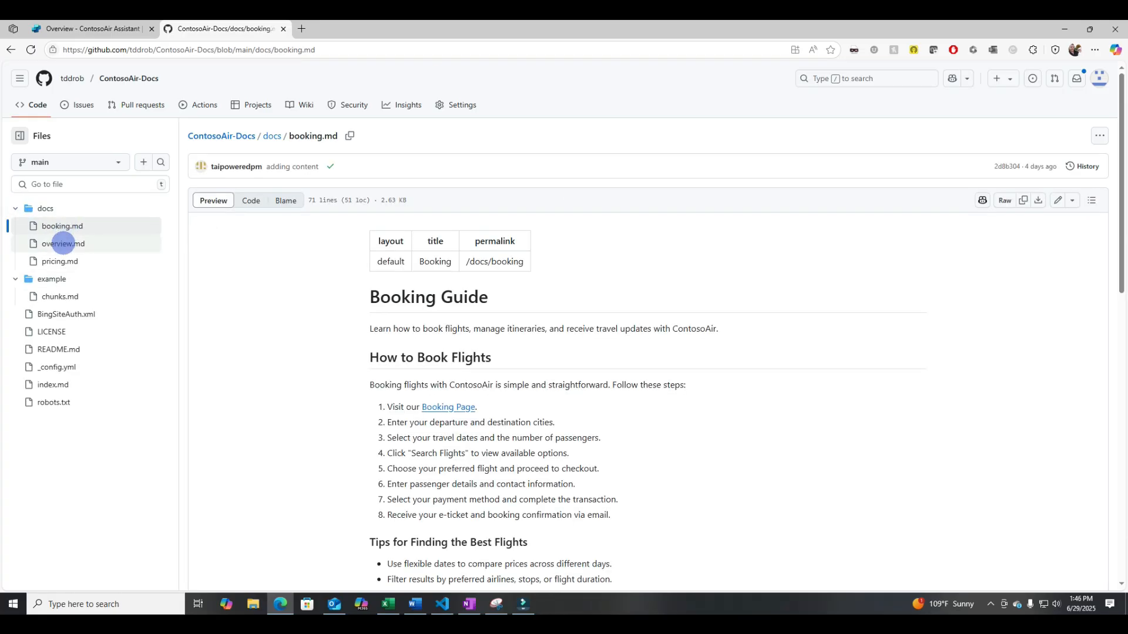
left_click(63, 243)
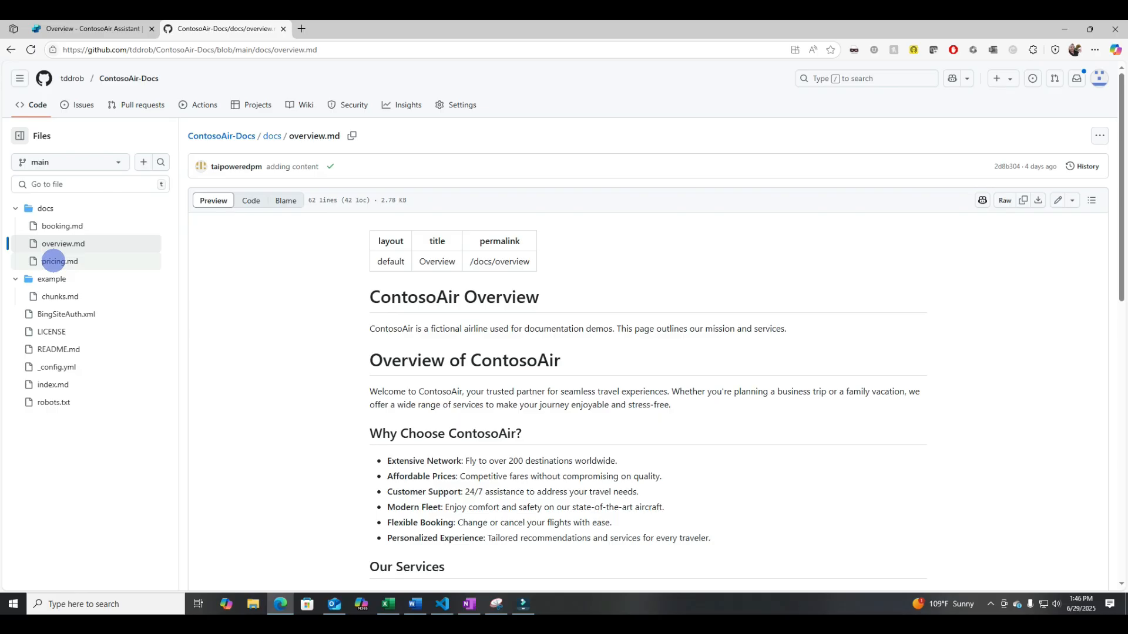
left_click(53, 261)
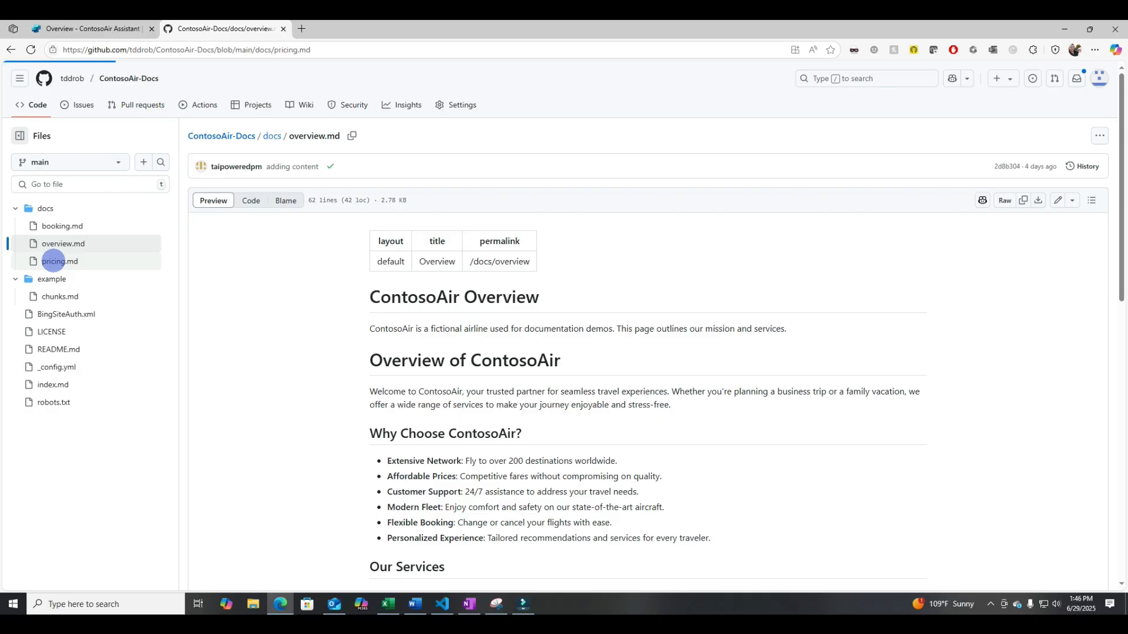
left_click(59, 366)
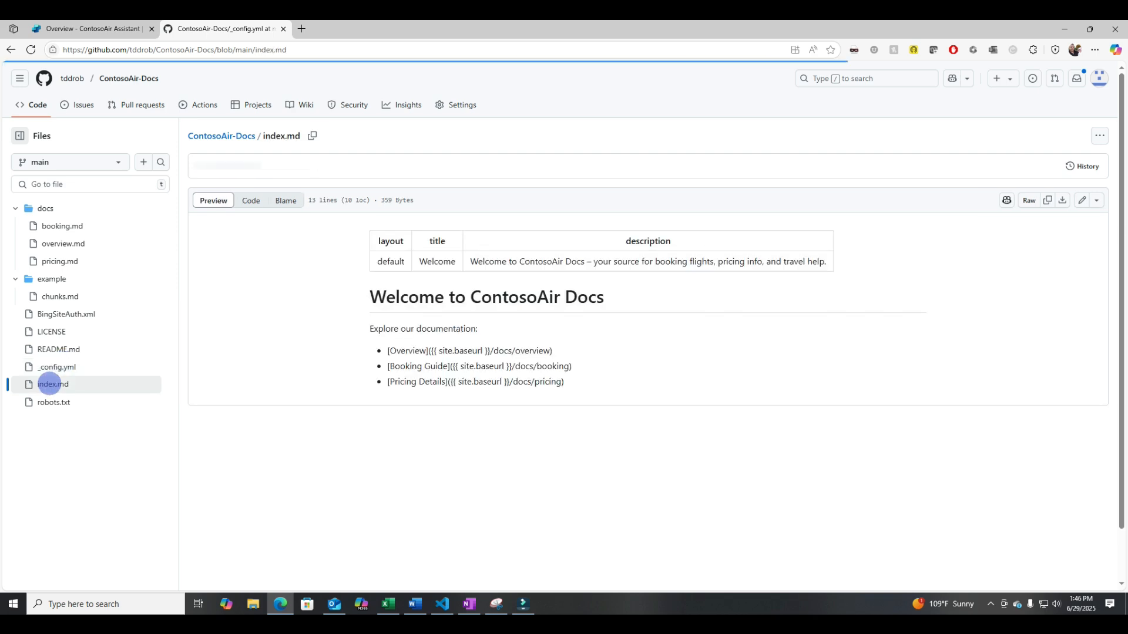
left_click(251, 200)
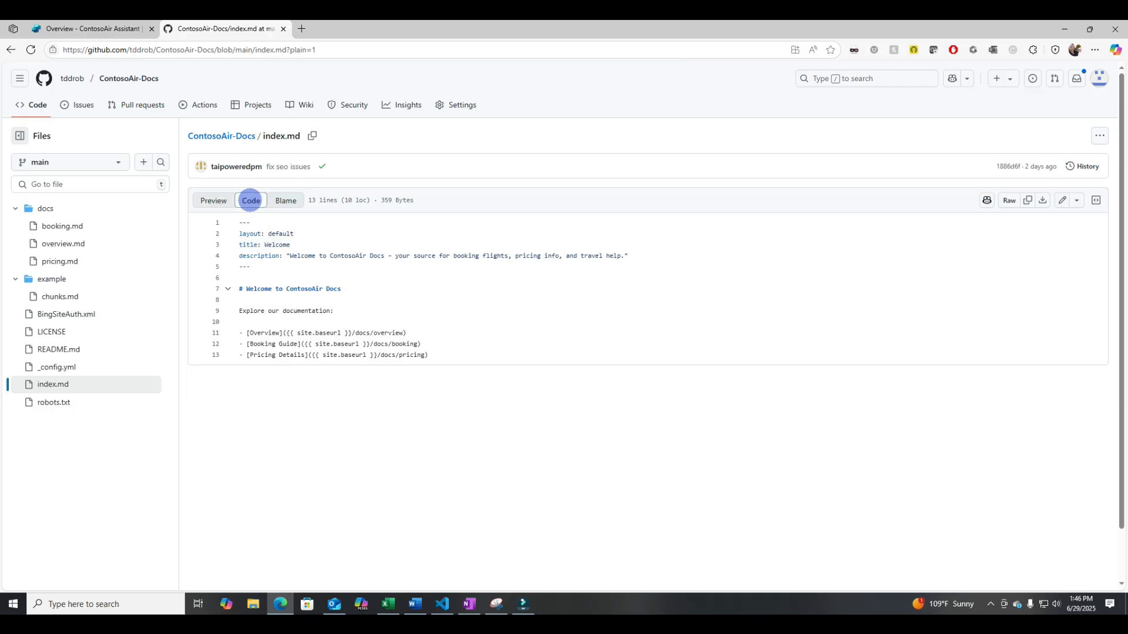
left_click(69, 404)
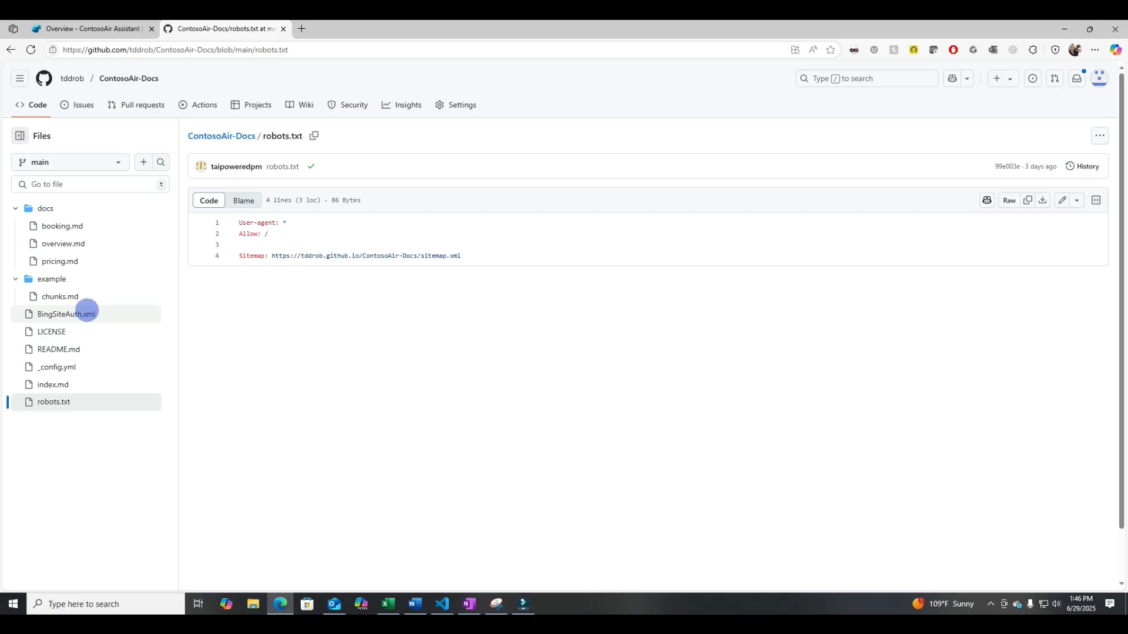
- Open the repository's GitHub Pages settings
left_click(88, 313)
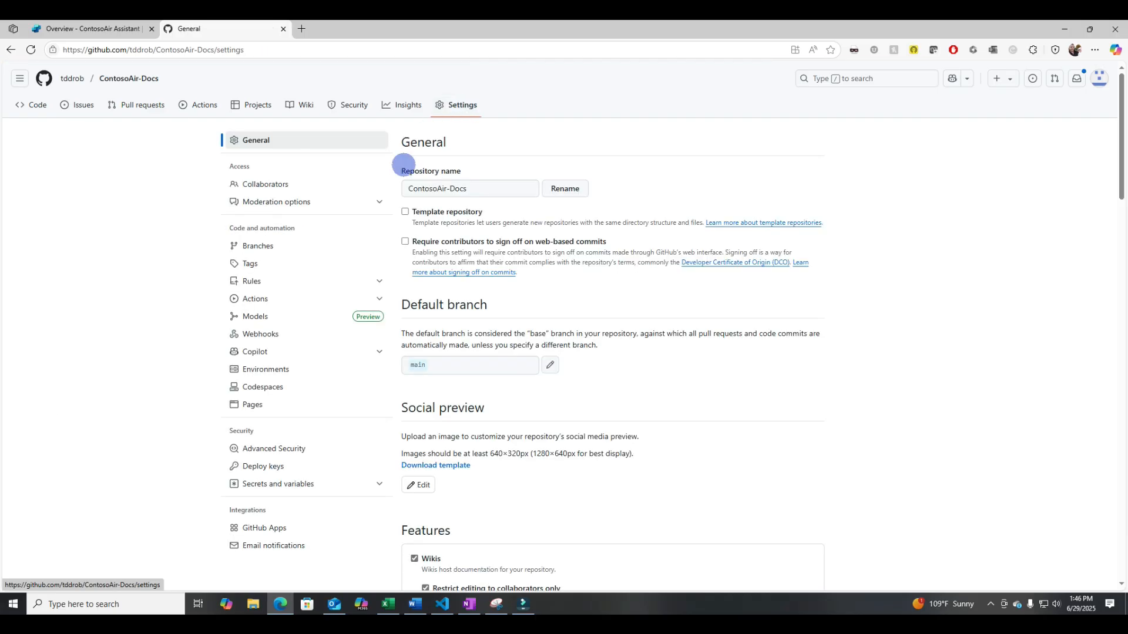
left_click(263, 404)
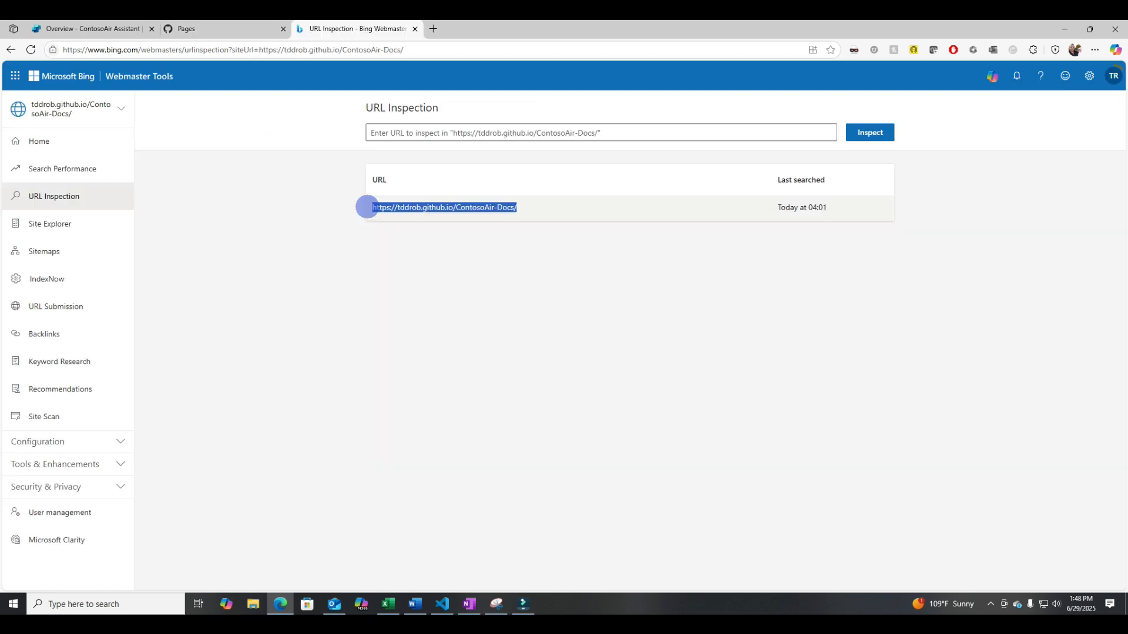
left_click(368, 206)
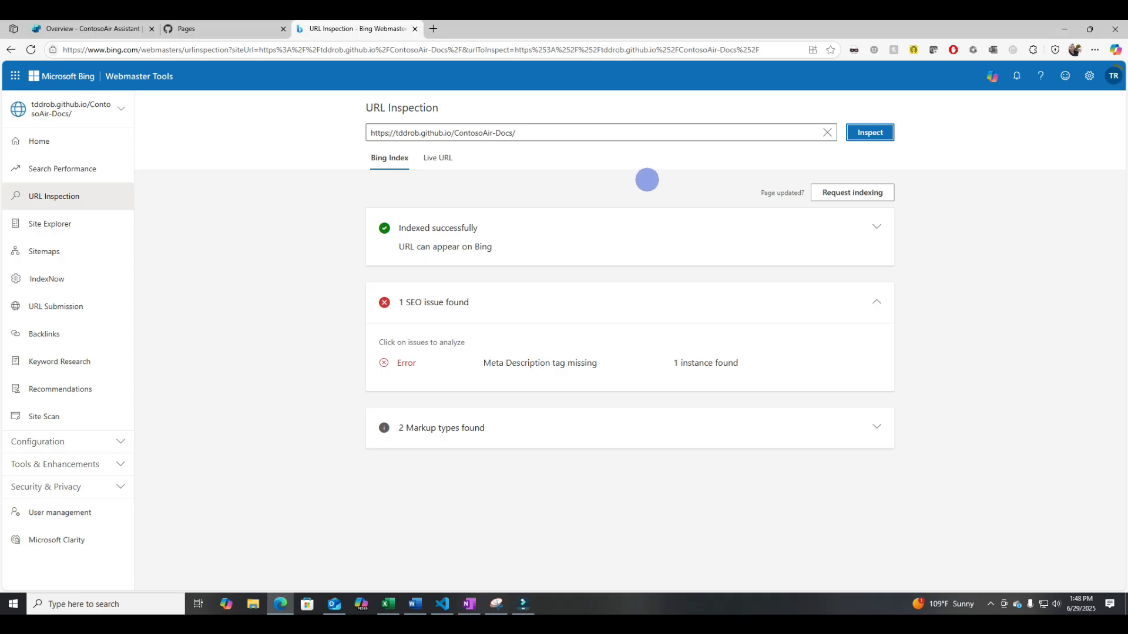
left_click(878, 133)
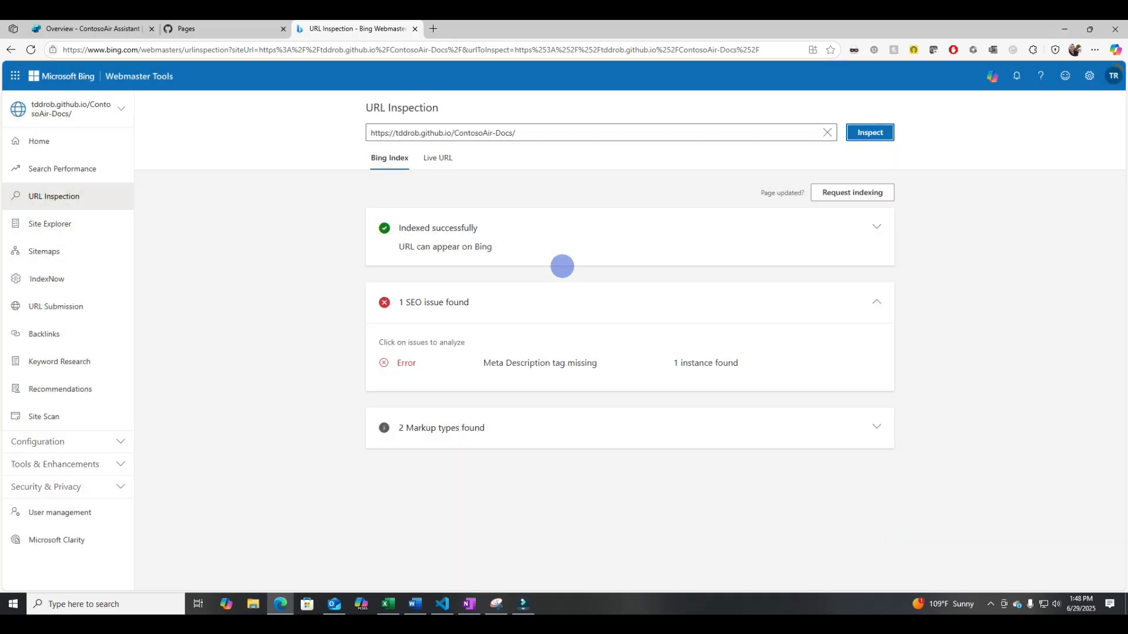
left_click(441, 164)
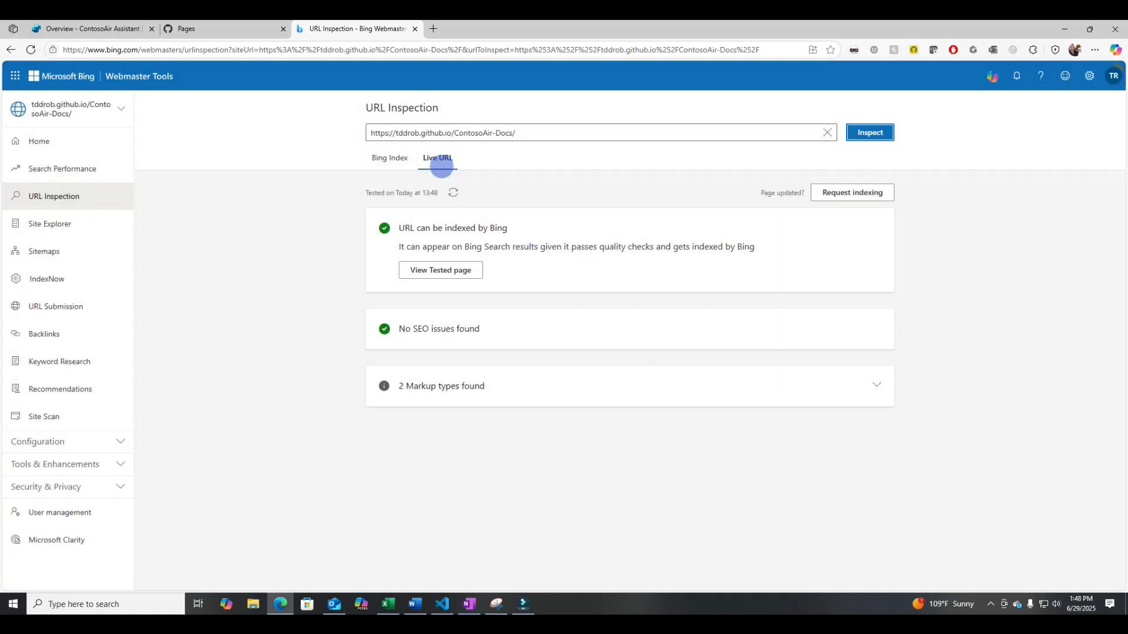
- Request Bing indexing for the ContosoAir-Docs site URL and submit the request
left_click(392, 157)
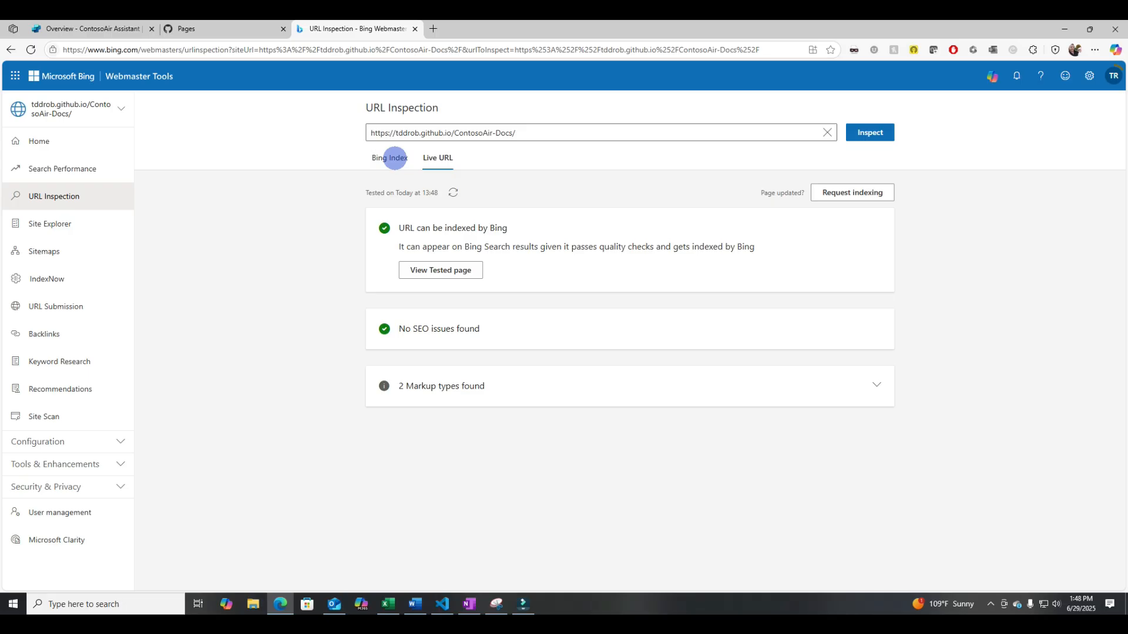
left_click(850, 192)
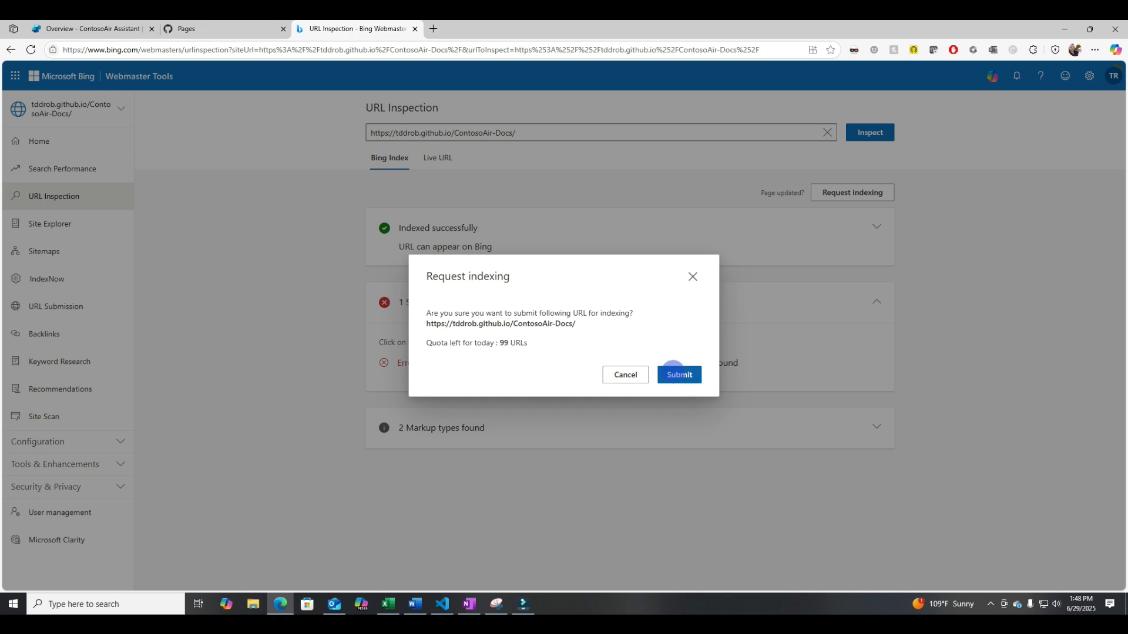
left_click(673, 373)
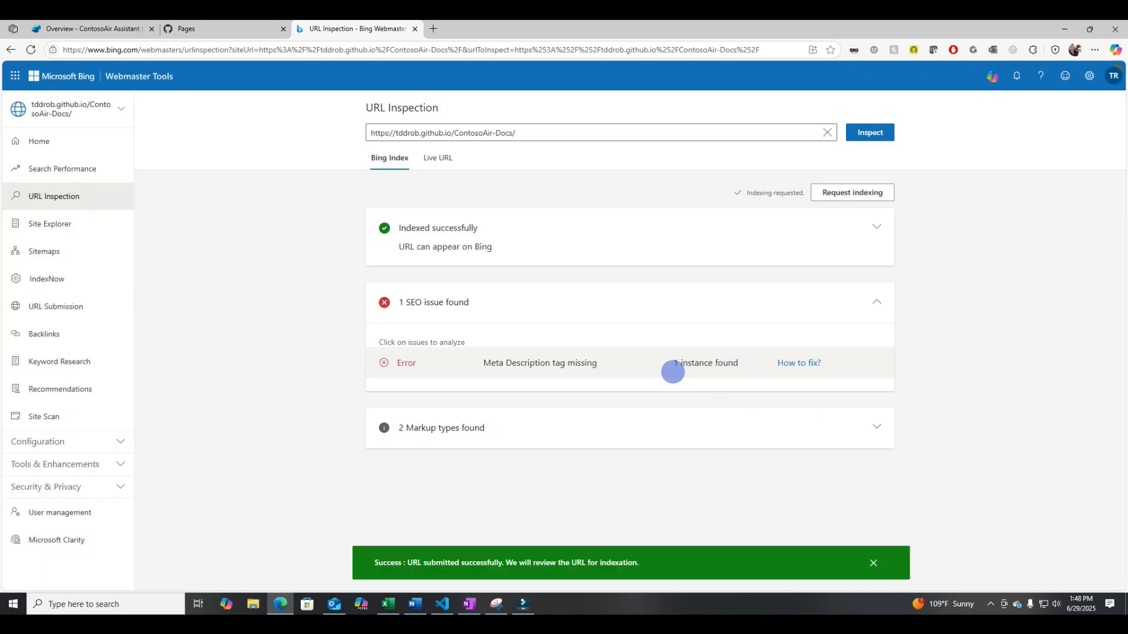